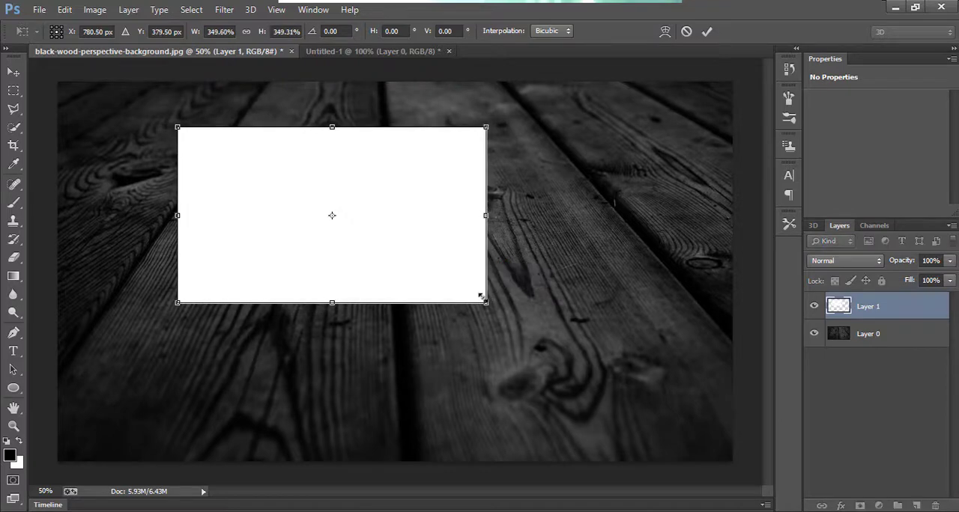
# Apply the scaling of the white rectangle at about 350% width and height
pyautogui.press('Return')
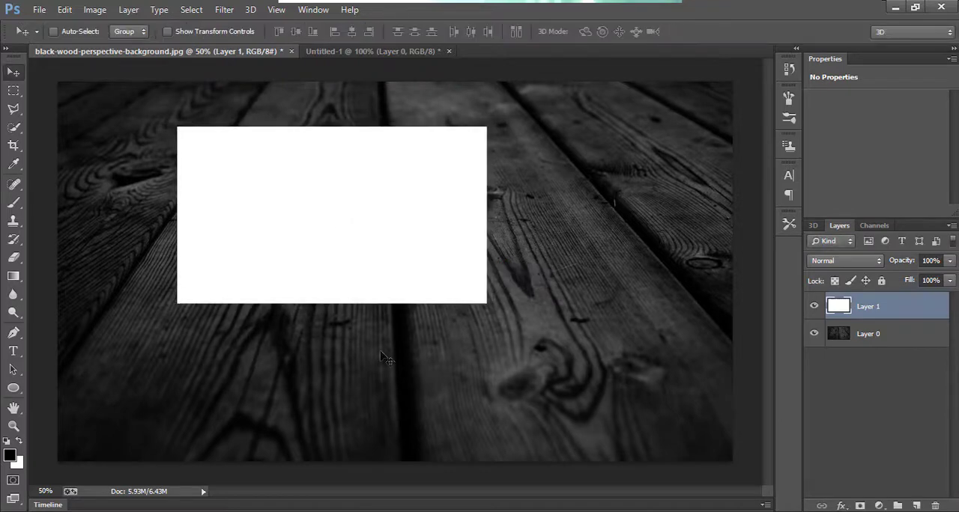
pyautogui.rightClick(330, 263)
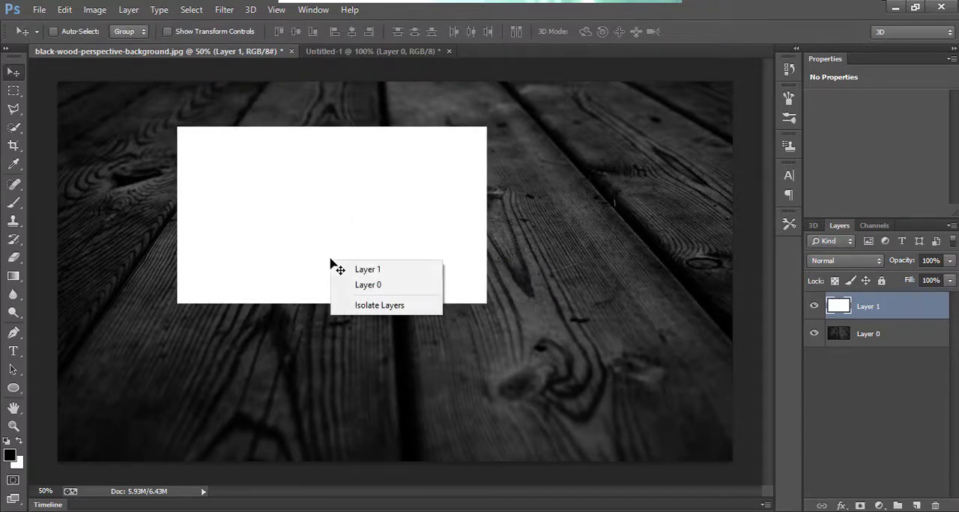
pyautogui.click(292, 223)
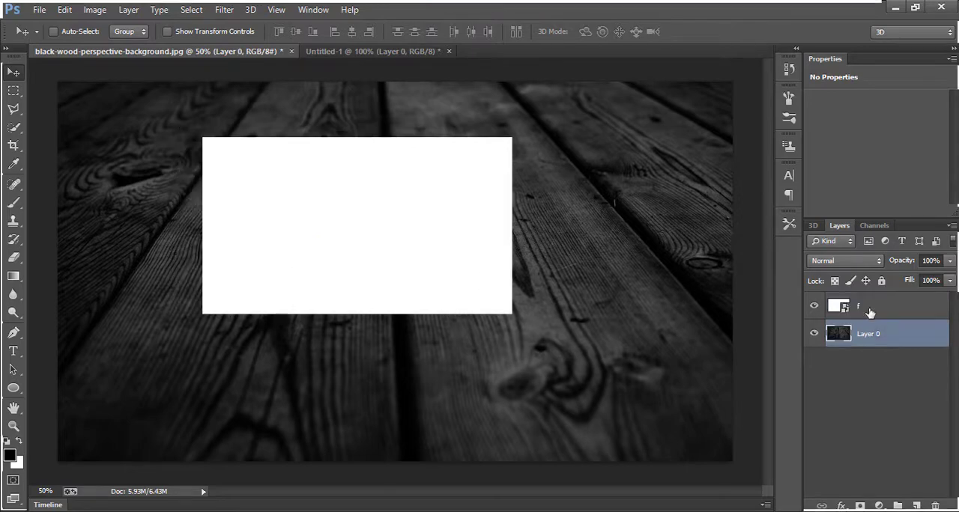
# Rasterize the smart object layer f into a normal pixel layer
pyautogui.click(869, 311)
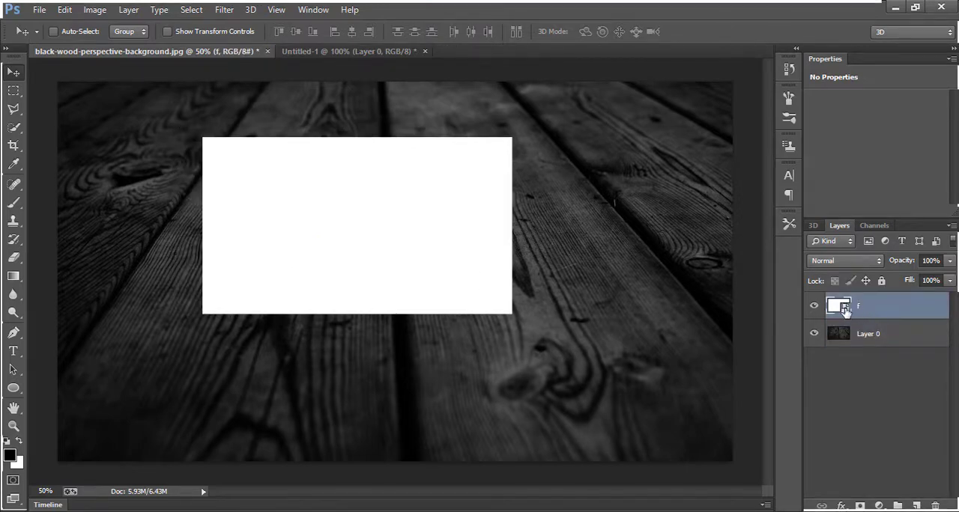
pyautogui.rightClick(845, 311)
pyautogui.rightClick(873, 308)
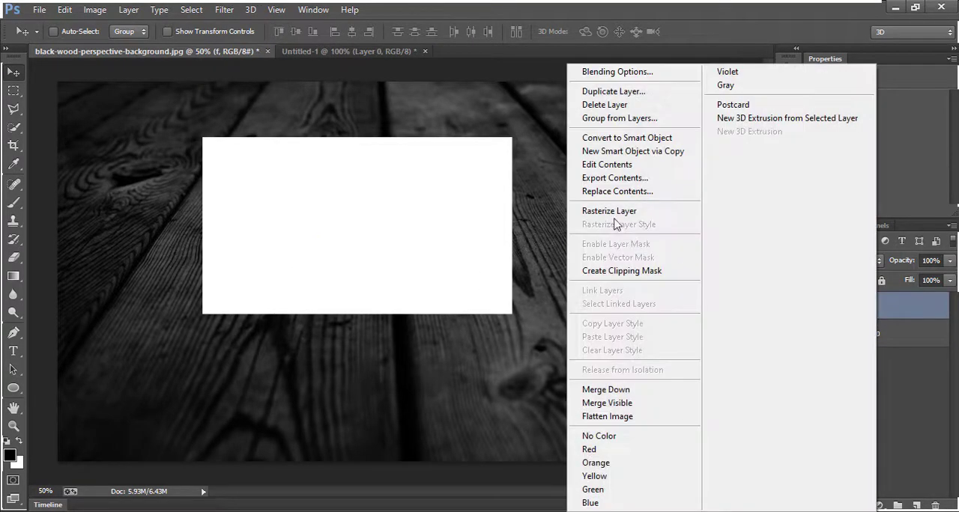
pyautogui.click(612, 212)
pyautogui.click(872, 312)
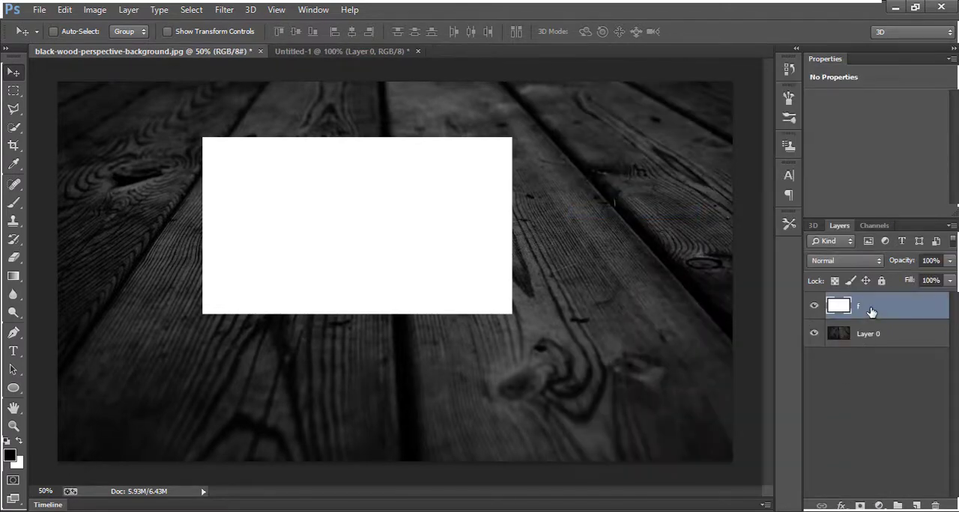
pyautogui.doubleClick(871, 312)
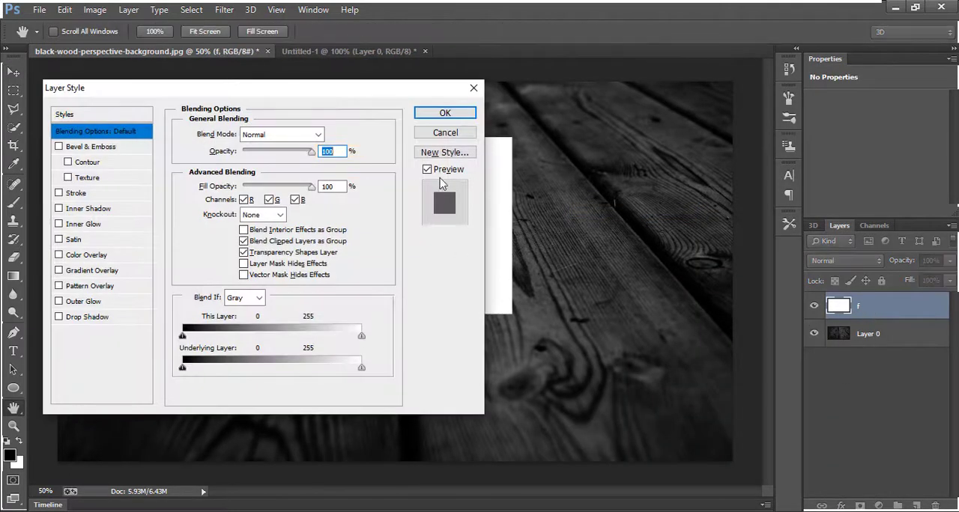
pyautogui.press('Escape')
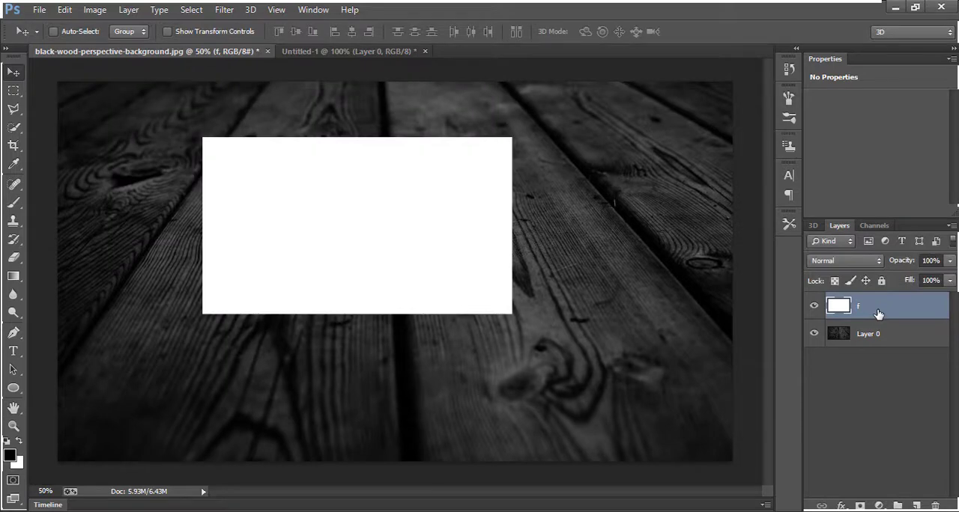
# Duplicate layer f, place the copy beneath the original, and rename the copy b
pyautogui.hotkey('ctrl', 'j')
pyautogui.moveTo(880, 313); pyautogui.dragTo(863, 341)
pyautogui.doubleClick(867, 334)
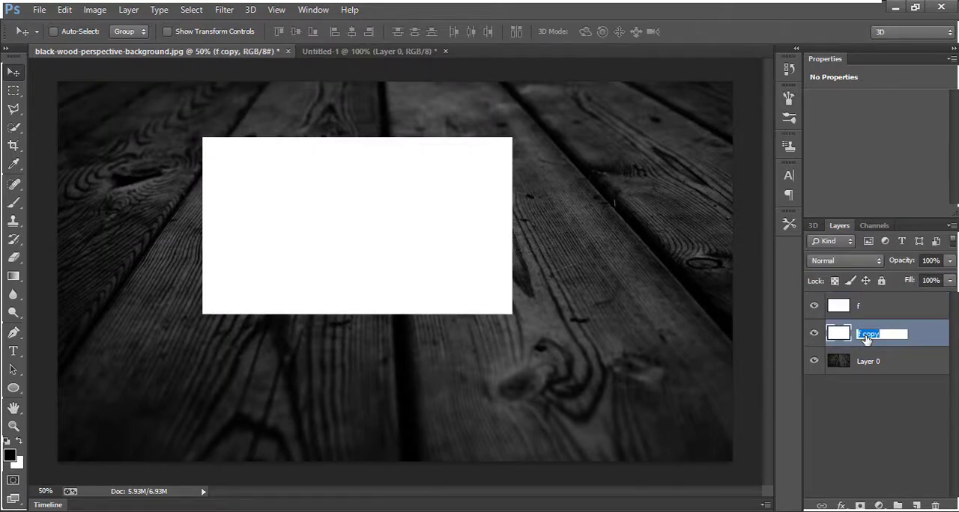
pyautogui.write('B')
pyautogui.press('Return')
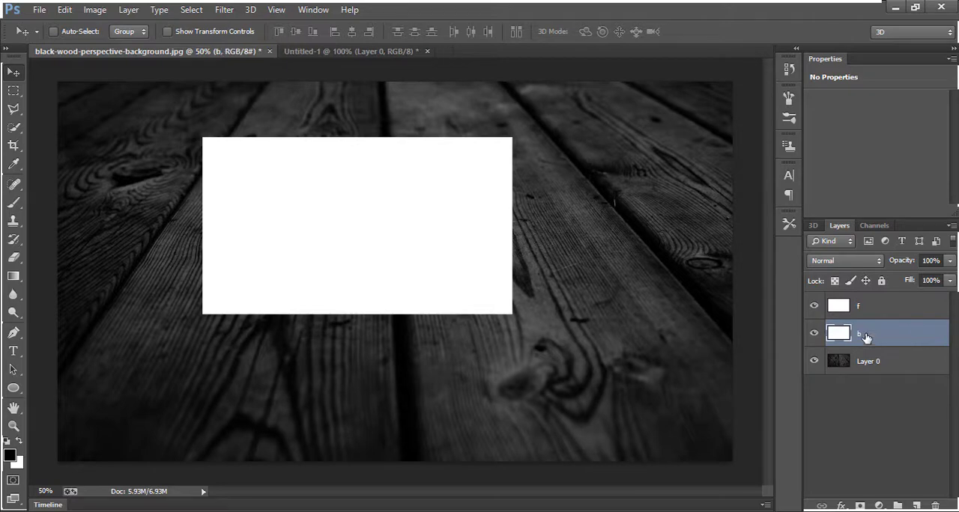
# Convert layers f and b into separate smart objects
pyautogui.rightClick(864, 311)
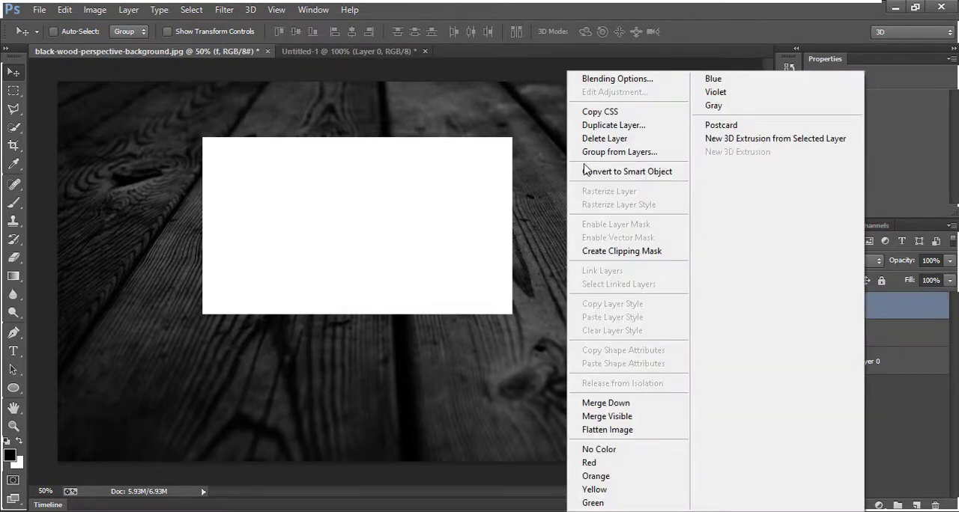
pyautogui.click(586, 171)
pyautogui.rightClick(873, 333)
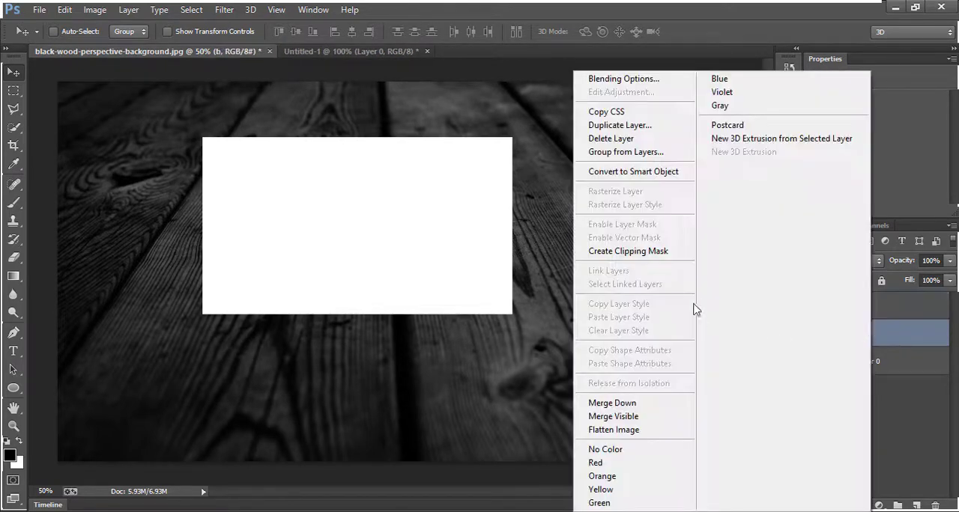
pyautogui.click(641, 173)
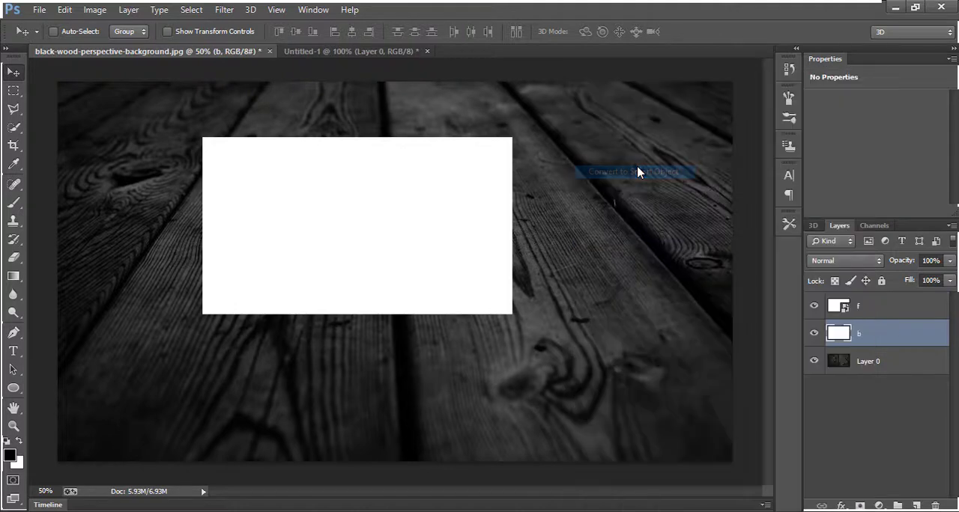
# Distort rectangle f by lowering both its upper corners, reducing its height to about 61%
pyautogui.click(875, 310)
pyautogui.rightClick(465, 247)
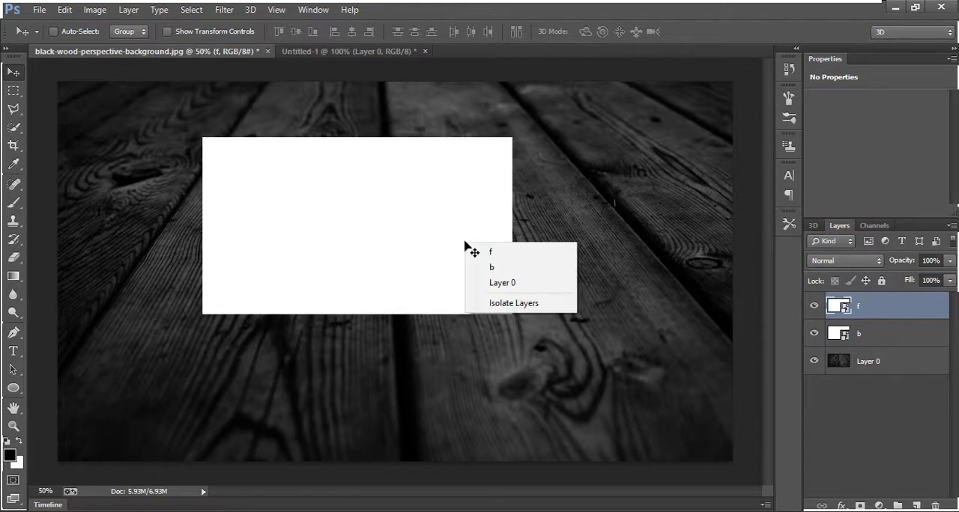
pyautogui.click(408, 238)
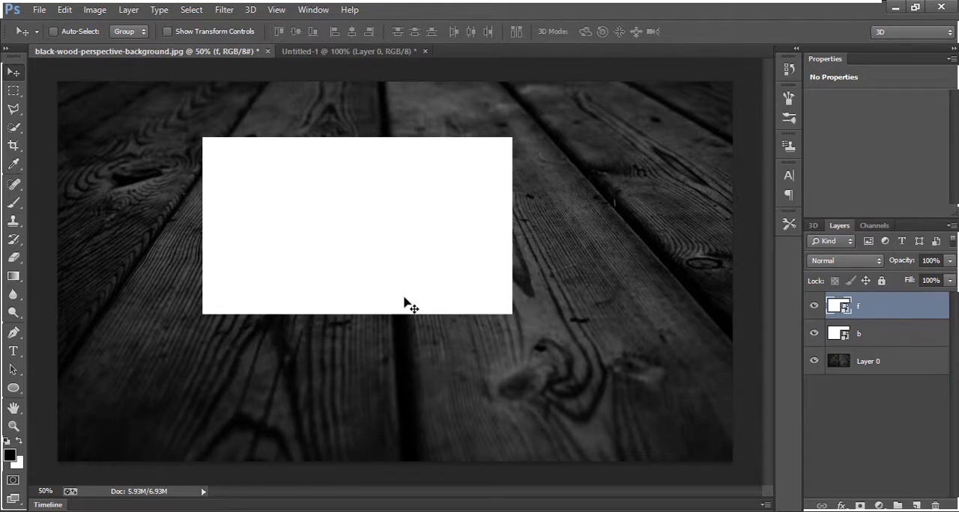
pyautogui.click(64, 10)
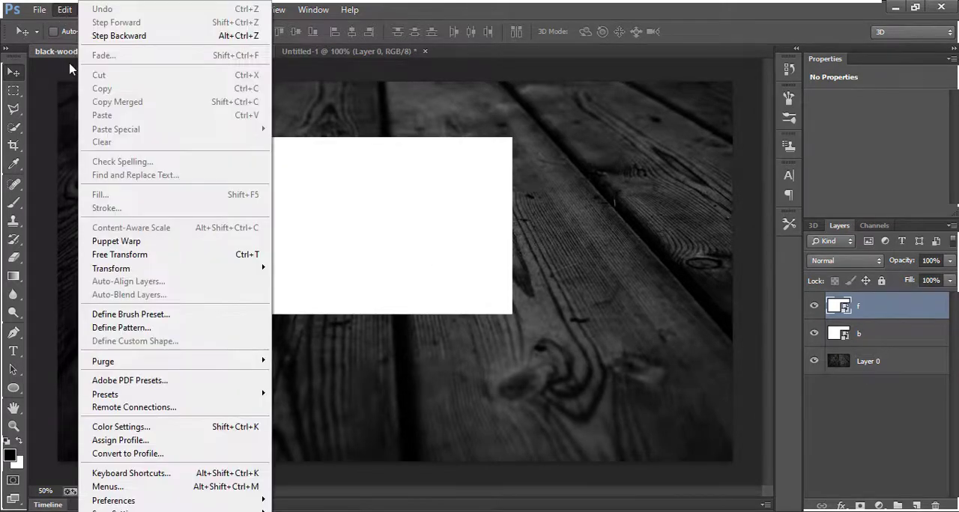
pyautogui.click(155, 261)
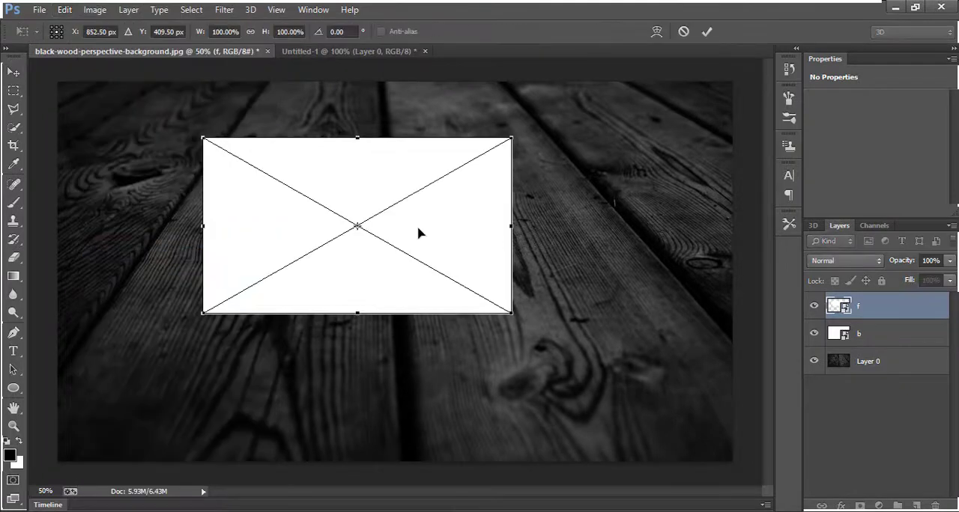
pyautogui.rightClick(419, 230)
pyautogui.click(485, 337)
pyautogui.moveTo(203, 140); pyautogui.dragTo(219, 217)
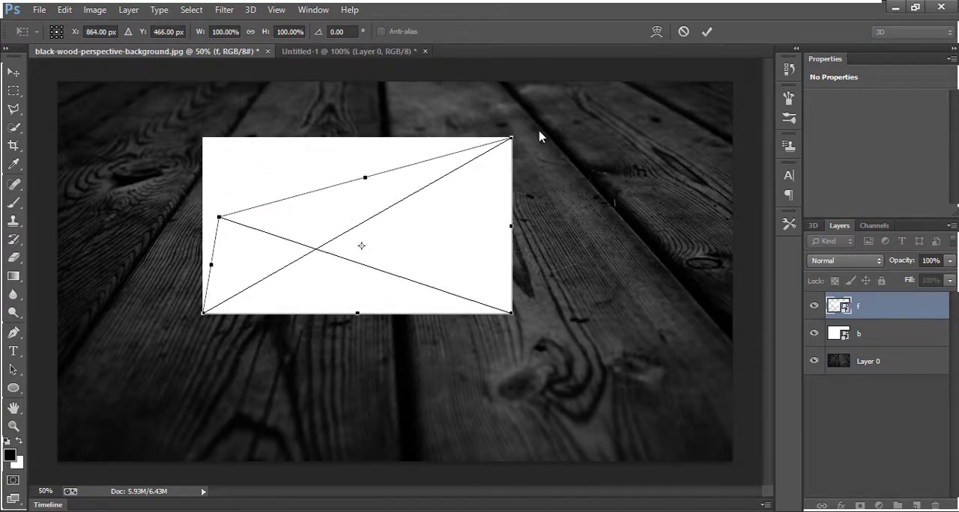
pyautogui.moveTo(511, 142); pyautogui.dragTo(513, 211)
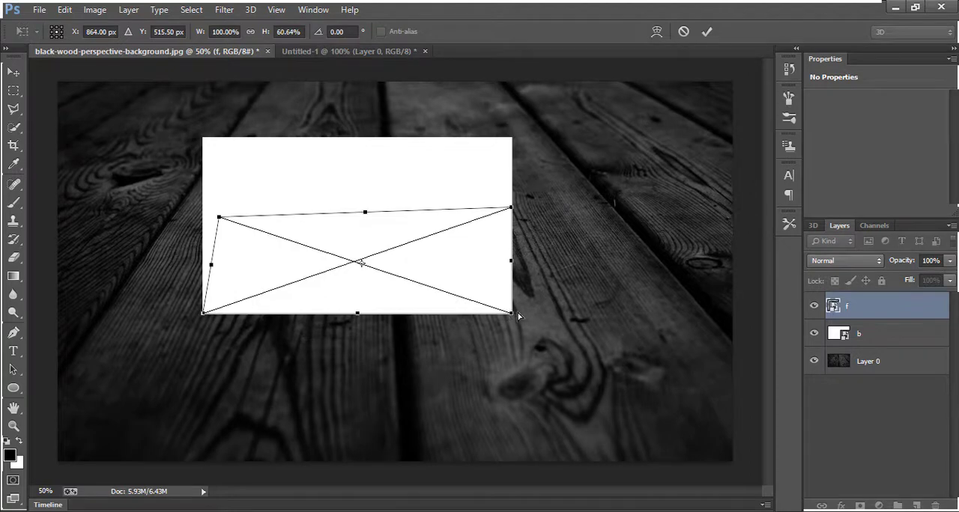
# Shift rectangle f's lower corners rightward for perspective, reposition it up along the wooden boards, and apply the distortion
pyautogui.moveTo(517, 316); pyautogui.dragTo(585, 289)
pyautogui.moveTo(204, 316); pyautogui.dragTo(244, 313)
pyautogui.moveTo(330, 272); pyautogui.dragTo(376, 214)
pyautogui.moveTo(555, 152); pyautogui.dragTo(556, 143)
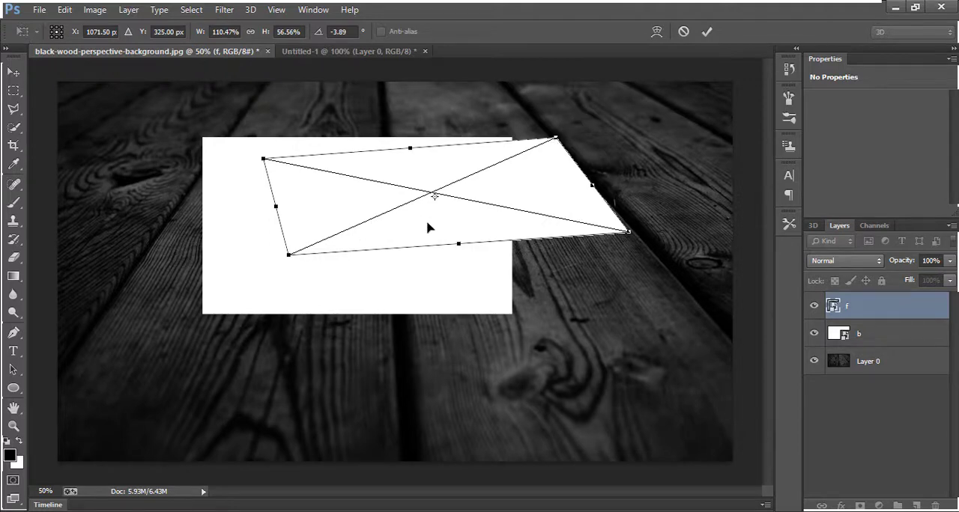
pyautogui.click(706, 32)
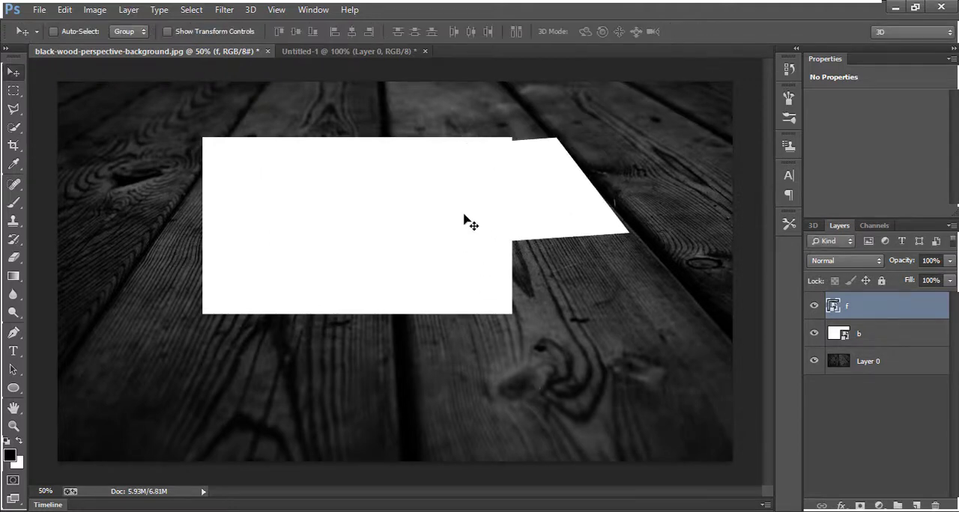
# Separate the two rectangles by moving f upward and b down below it
pyautogui.moveTo(471, 208)
pyautogui.mouseDown()
pyautogui.moveTo(502, 208)
pyautogui.moveTo(484, 199)
pyautogui.moveTo(460, 216)
pyautogui.moveTo(424, 315)
pyautogui.moveTo(466, 258)
pyautogui.moveTo(469, 211)
pyautogui.mouseUp()
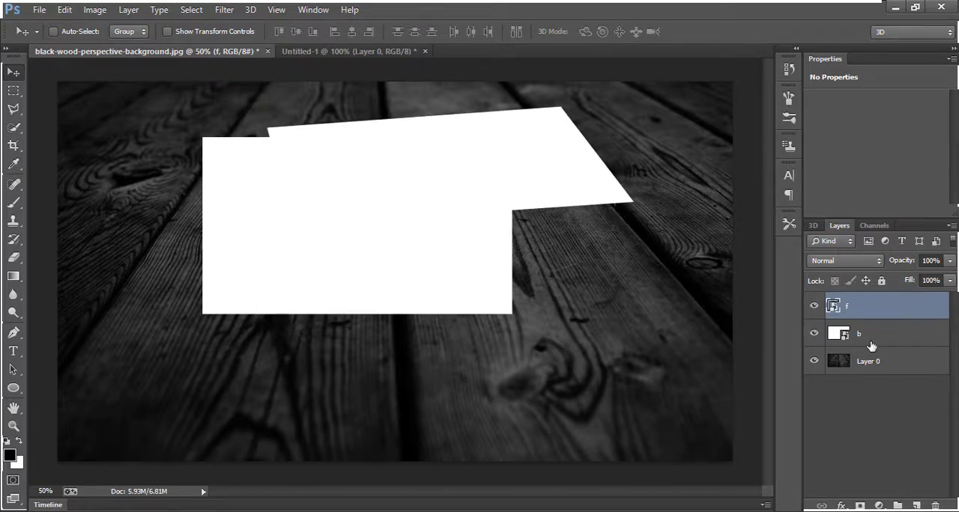
pyautogui.click(832, 343)
pyautogui.moveTo(323, 293); pyautogui.dragTo(340, 380)
# Distort rectangle b by raising its lower corners, shifting them rightward, and tilting its upper edge up to the right
pyautogui.click(63, 11)
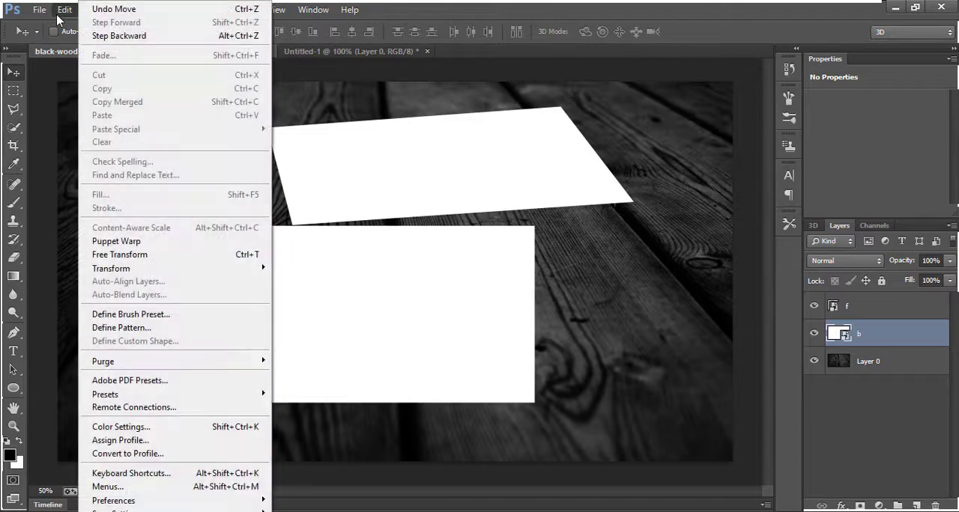
pyautogui.click(202, 257)
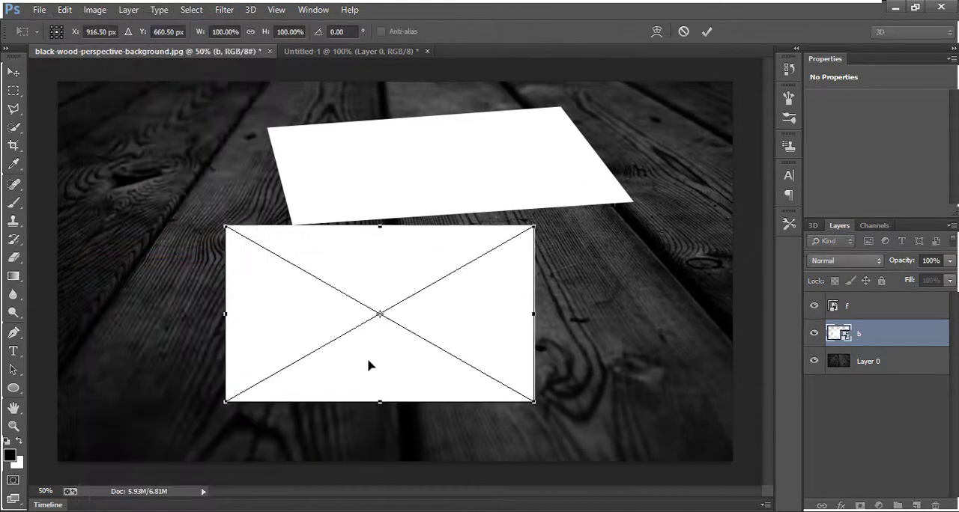
pyautogui.rightClick(285, 333)
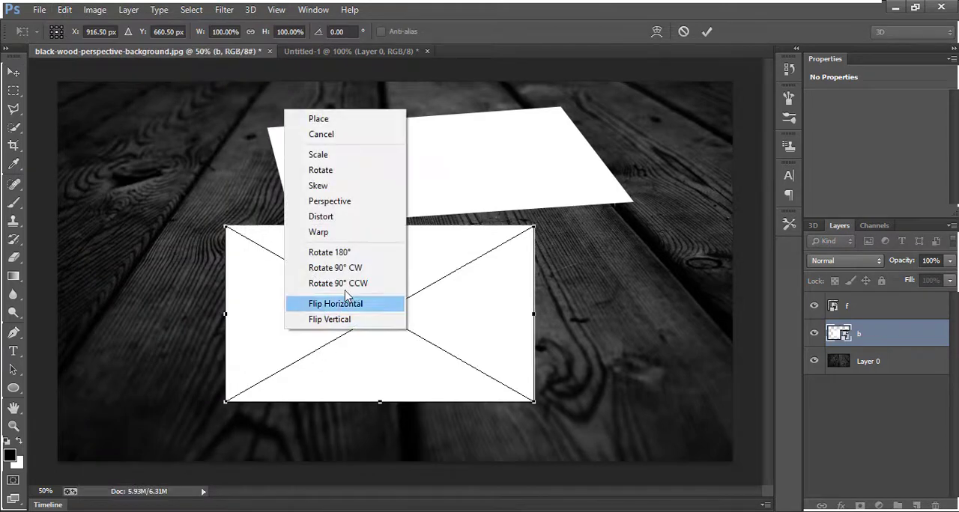
pyautogui.click(335, 224)
pyautogui.moveTo(225, 407); pyautogui.dragTo(259, 383)
pyautogui.moveTo(357, 360); pyautogui.dragTo(423, 370)
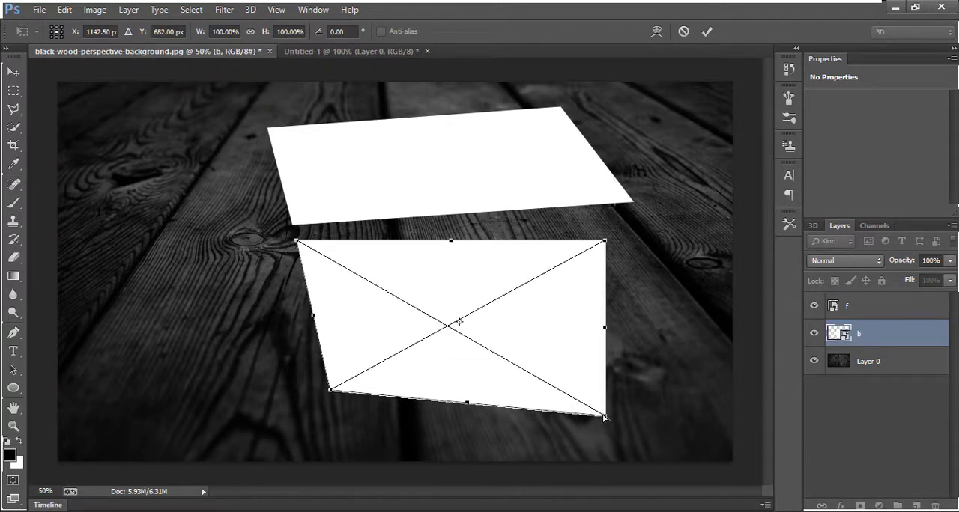
pyautogui.moveTo(604, 416); pyautogui.dragTo(646, 383)
pyautogui.moveTo(605, 247); pyautogui.dragTo(616, 227)
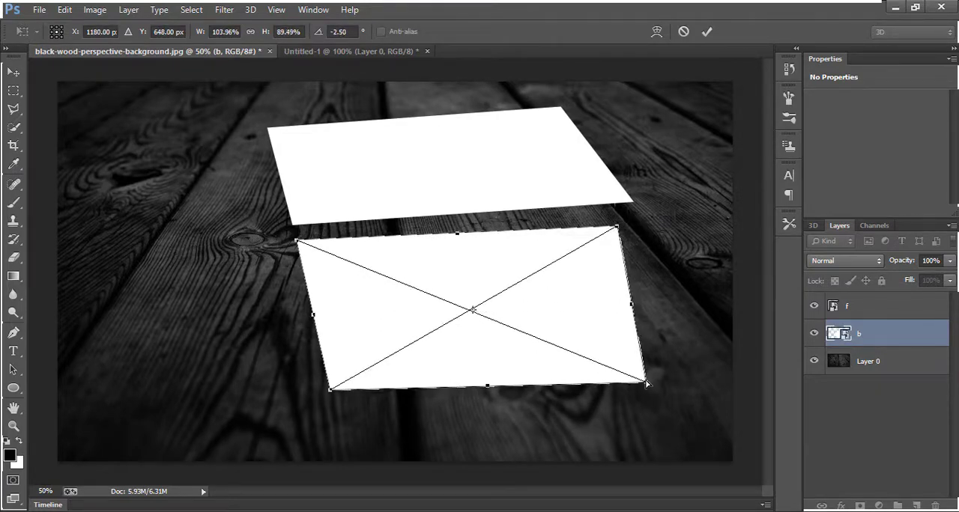
# Extend rectangle b's lower-right corner outward along the board and readjust its perspective to about 111% width and 81% height
pyautogui.moveTo(645, 382); pyautogui.dragTo(676, 348)
pyautogui.moveTo(530, 331); pyautogui.dragTo(540, 356)
pyautogui.moveTo(345, 411); pyautogui.dragTo(346, 397)
pyautogui.moveTo(424, 364); pyautogui.dragTo(493, 311)
pyautogui.moveTo(596, 317); pyautogui.dragTo(594, 298)
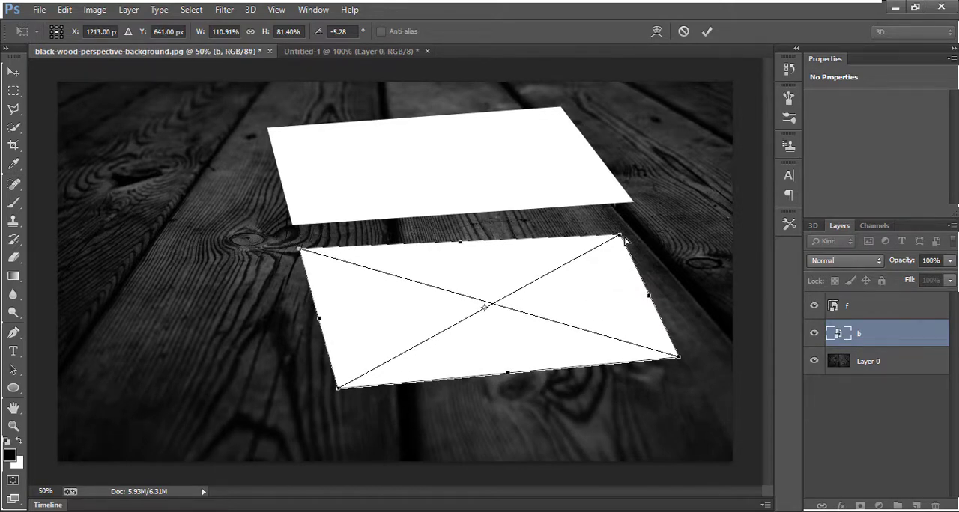
# Refine rectangle b's right and lower-left corners, shift it left to about X 1098 px, Y 663 px, and apply the distortion
pyautogui.moveTo(621, 239); pyautogui.dragTo(633, 224)
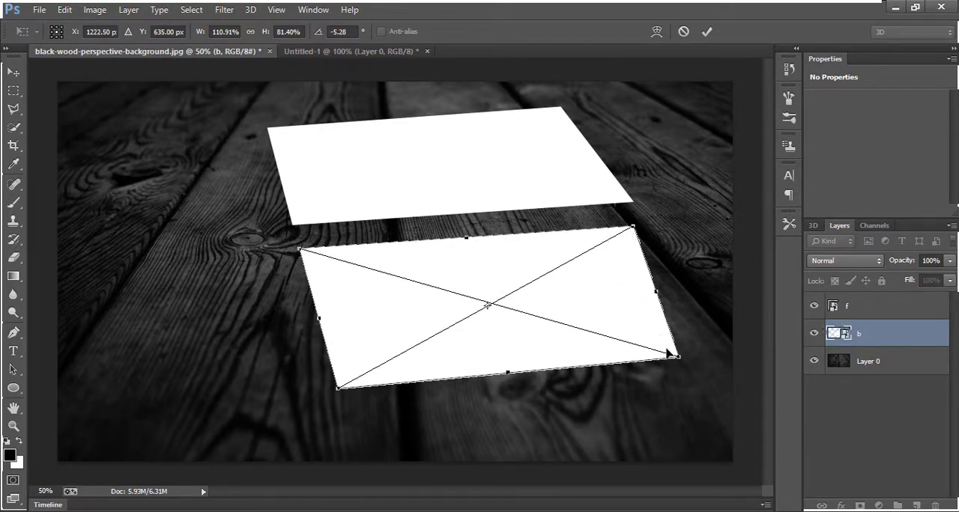
pyautogui.moveTo(678, 359); pyautogui.dragTo(706, 353)
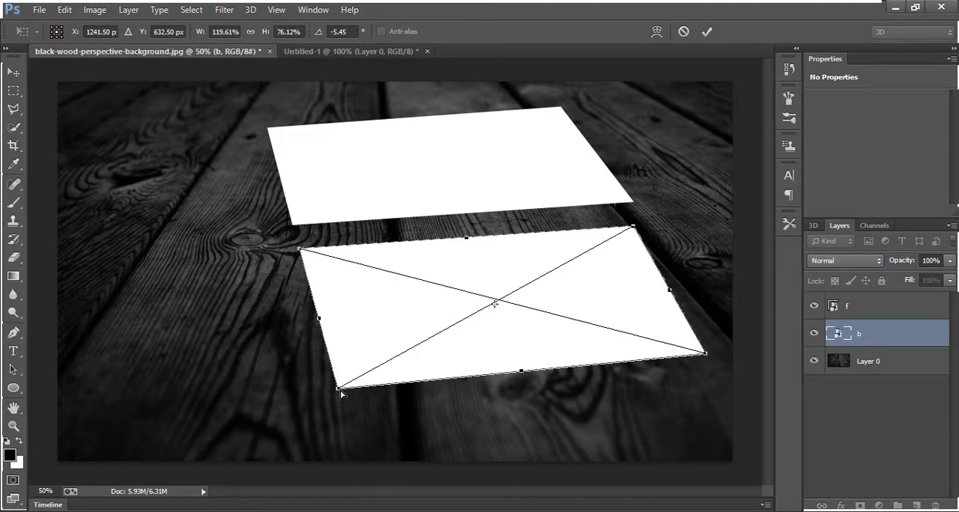
pyautogui.moveTo(340, 391); pyautogui.dragTo(350, 406)
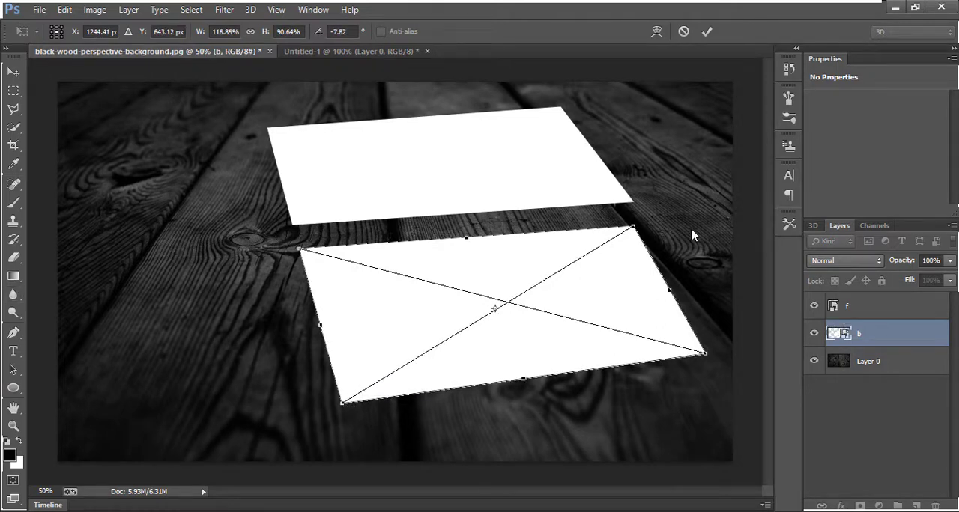
pyautogui.moveTo(487, 338); pyautogui.dragTo(432, 347)
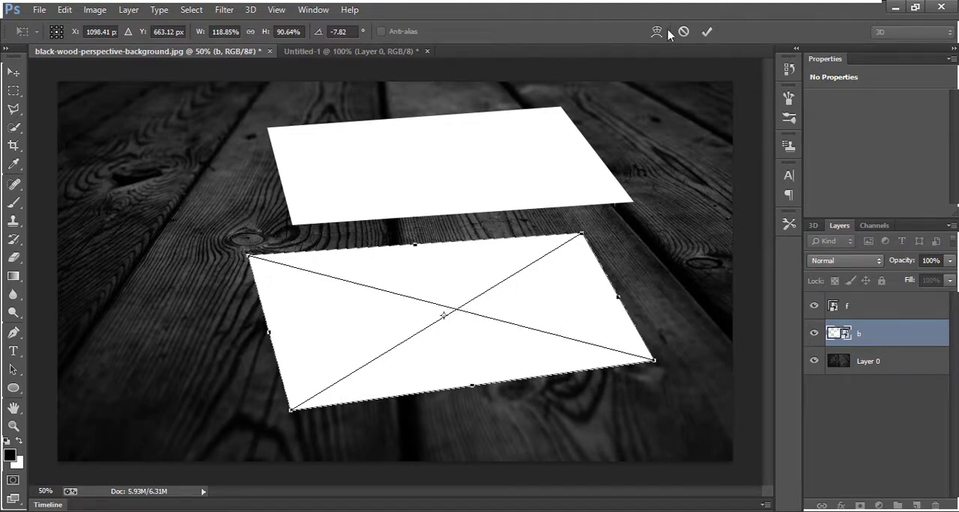
pyautogui.click(707, 31)
# Shift card f up and left, distort its lower-left corner down and right and its upper-right corner upward, and apply
pyautogui.keyDown('ctrl'); pyautogui.click(507, 167); pyautogui.keyUp('ctrl')
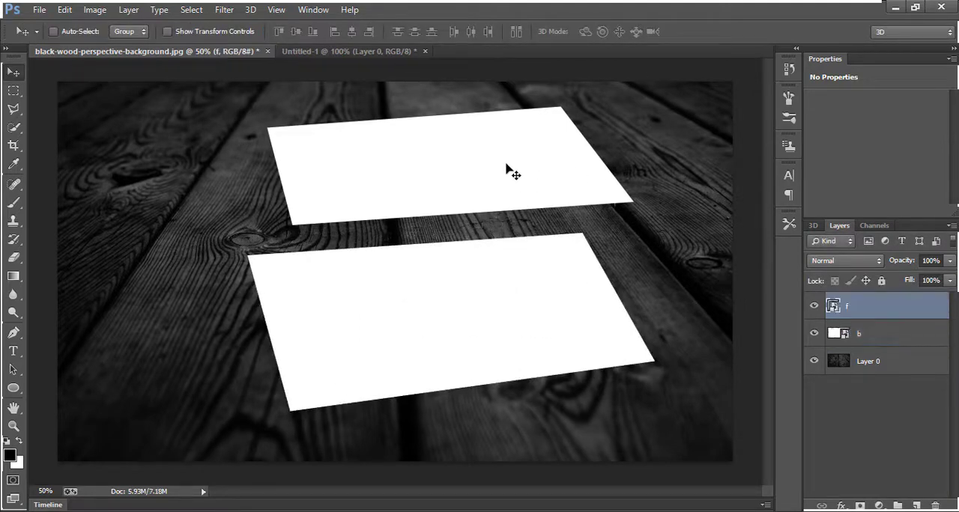
pyautogui.moveTo(507, 165); pyautogui.dragTo(431, 150)
pyautogui.hotkey('ctrl', 't')
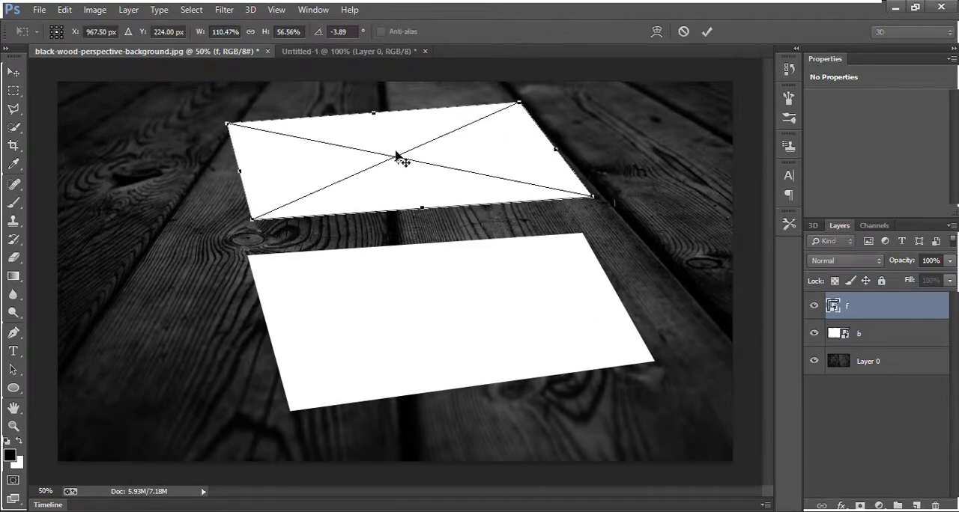
pyautogui.rightClick(325, 211)
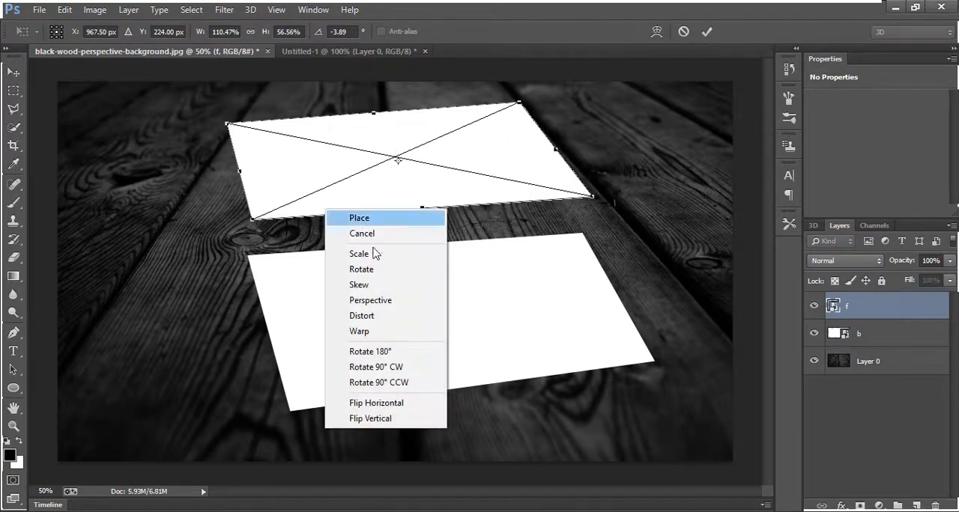
pyautogui.click(330, 317)
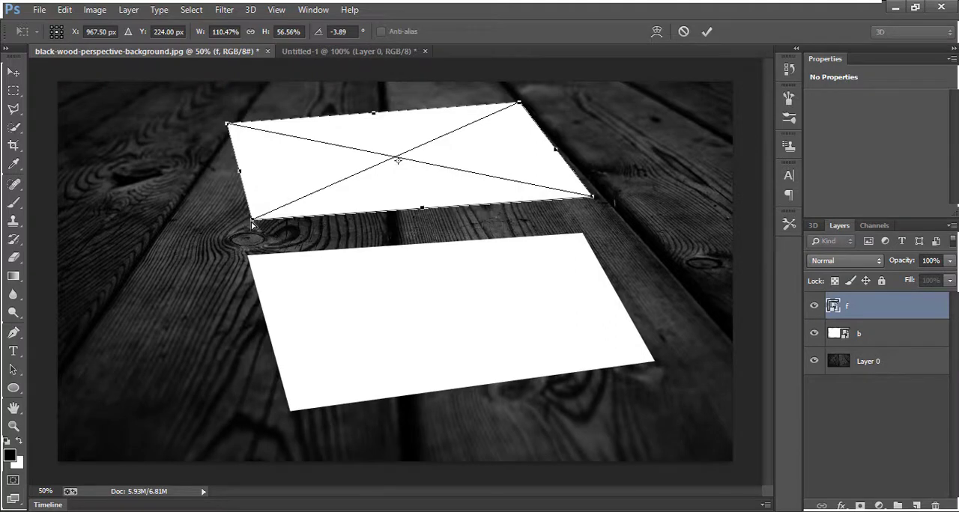
pyautogui.moveTo(253, 223); pyautogui.dragTo(264, 239)
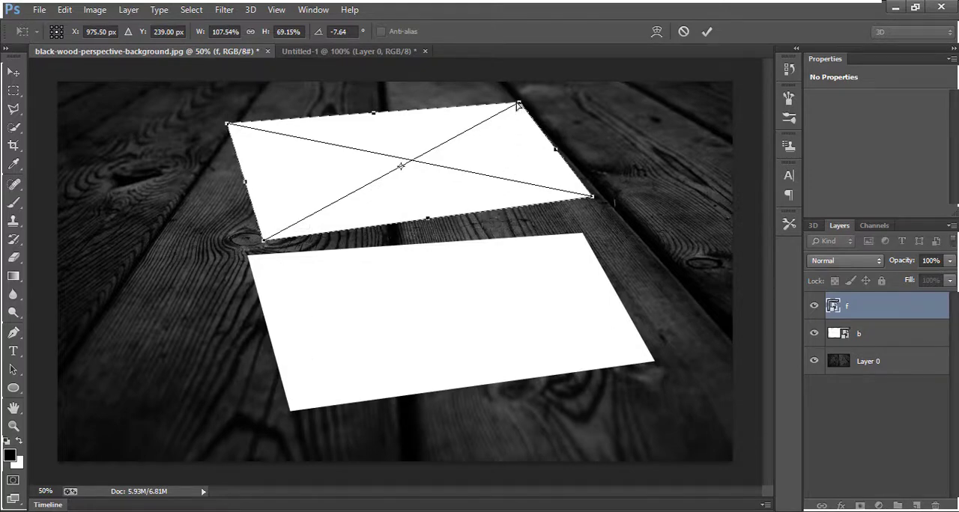
pyautogui.moveTo(517, 103)
pyautogui.mouseDown()
pyautogui.moveTo(518, 84)
pyautogui.moveTo(523, 92)
pyautogui.mouseUp()
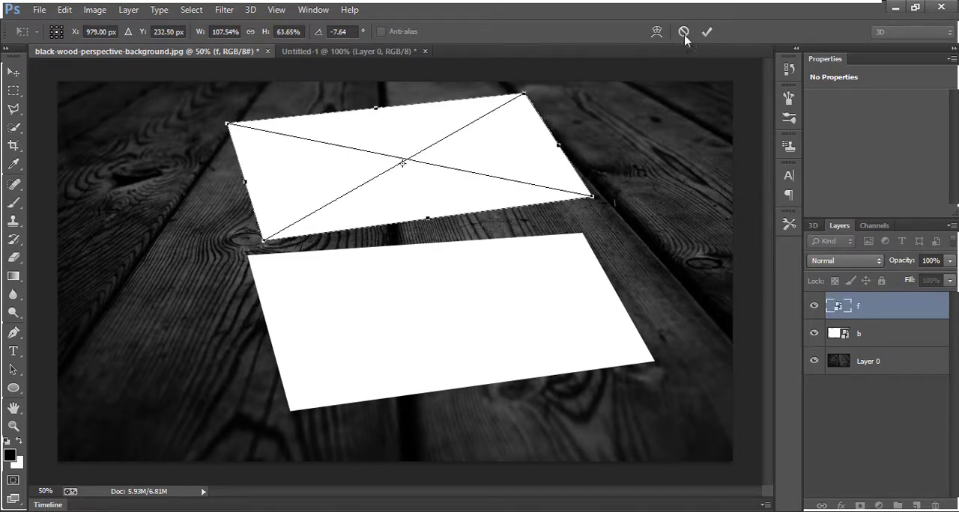
pyautogui.click(708, 31)
# Move card b slightly down and right to widen the gap between the two cards
pyautogui.moveTo(365, 343); pyautogui.dragTo(355, 346)
pyautogui.click(859, 342)
pyautogui.moveTo(434, 364); pyautogui.dragTo(310, 346)
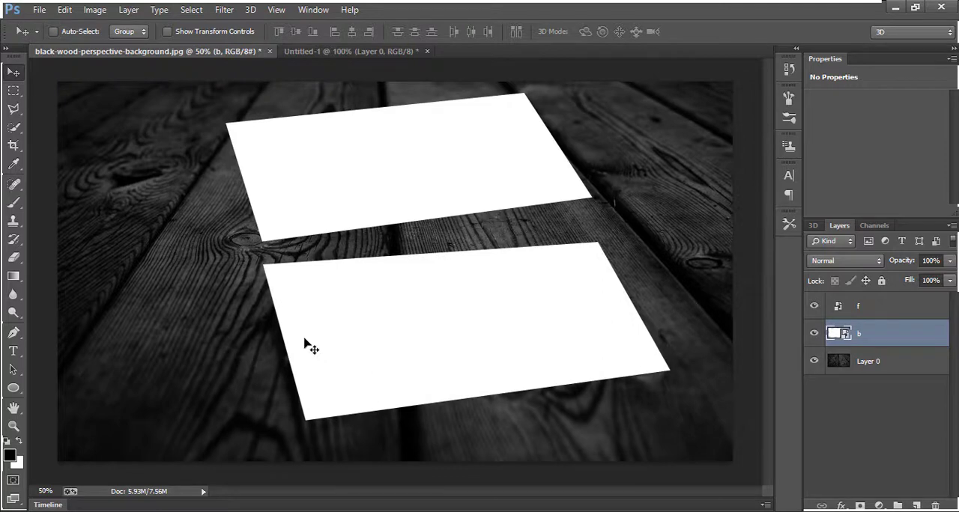
pyautogui.click(879, 318)
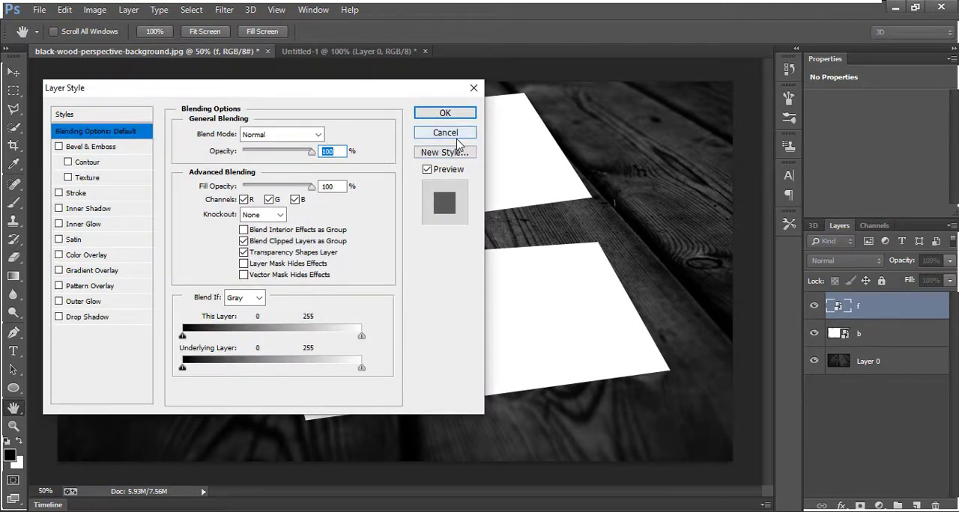
pyautogui.click(445, 133)
pyautogui.click(833, 443)
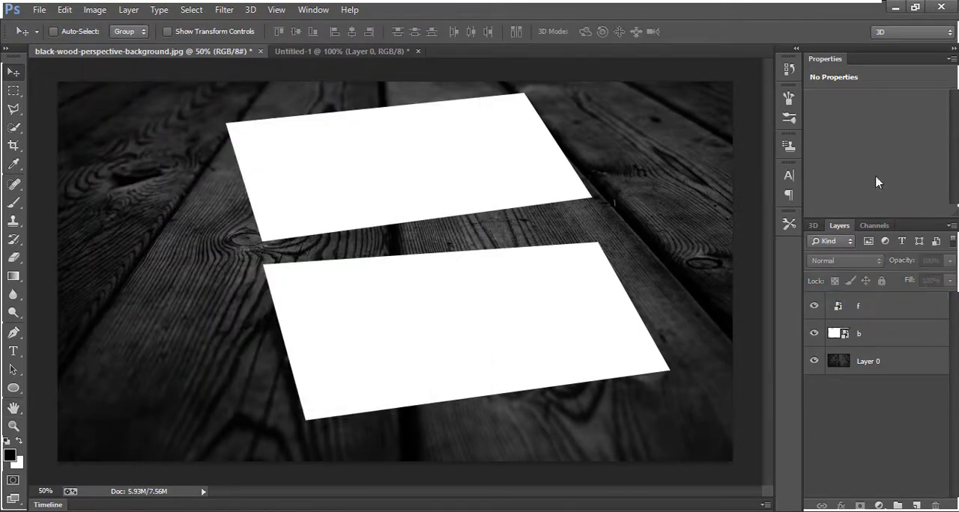
# Duplicate layer f and give the copy a drop shadow with a 135° angle, 75% opacity, and 5 px distance and size
pyautogui.click(878, 312)
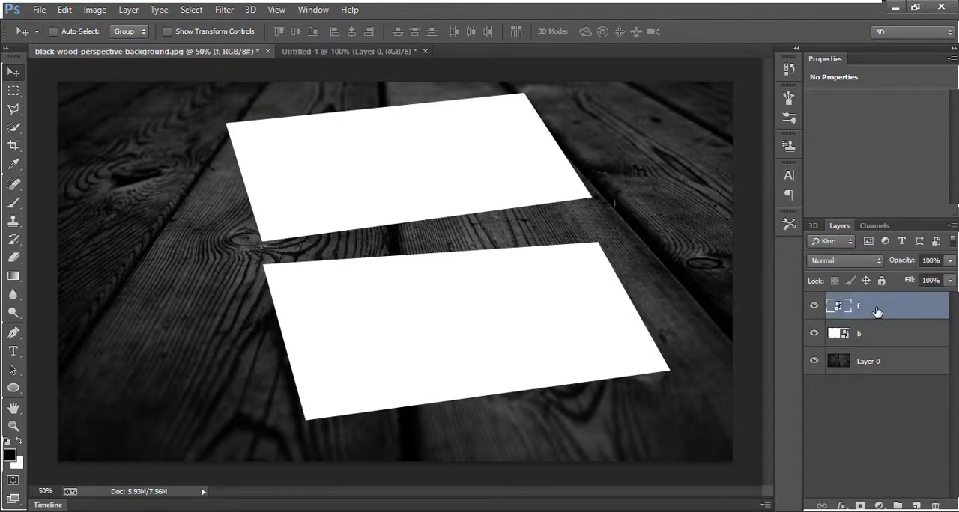
pyautogui.hotkey('ctrl', 'j')
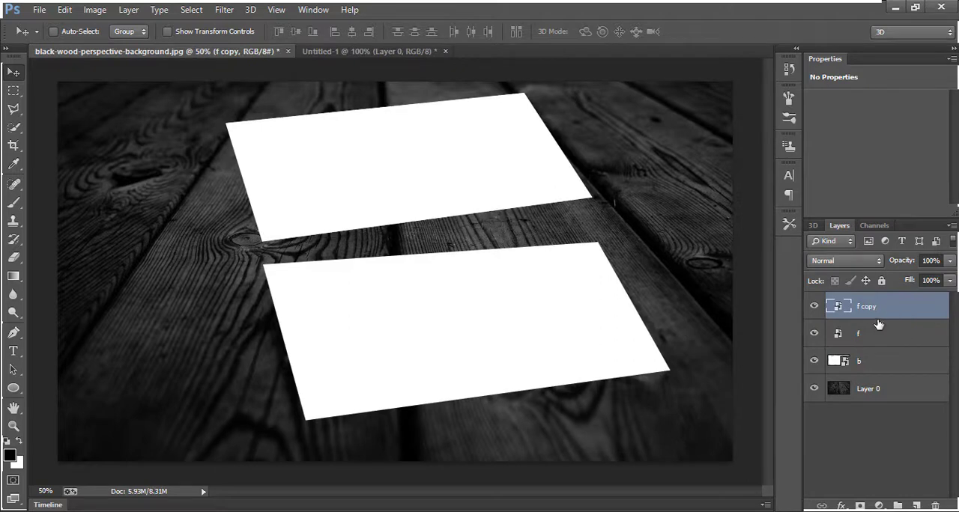
pyautogui.rightClick(878, 313)
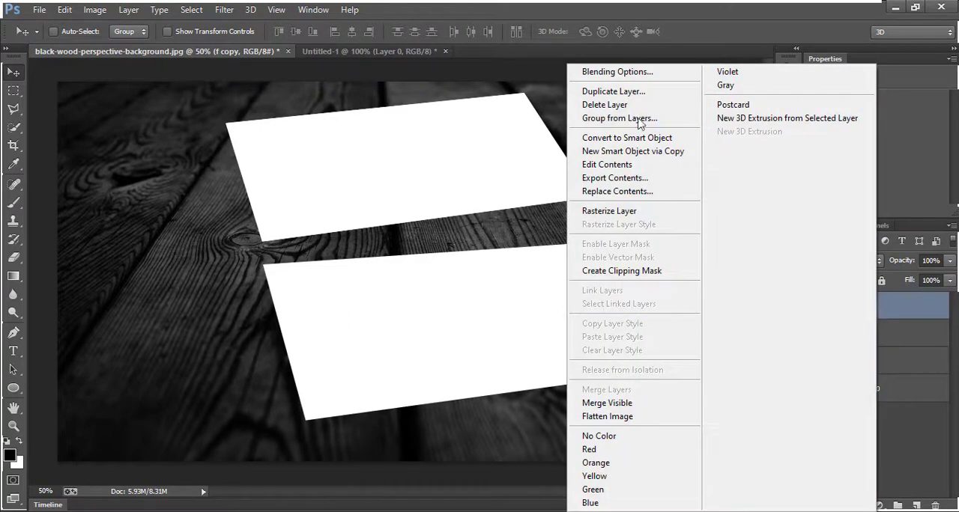
pyautogui.click(634, 75)
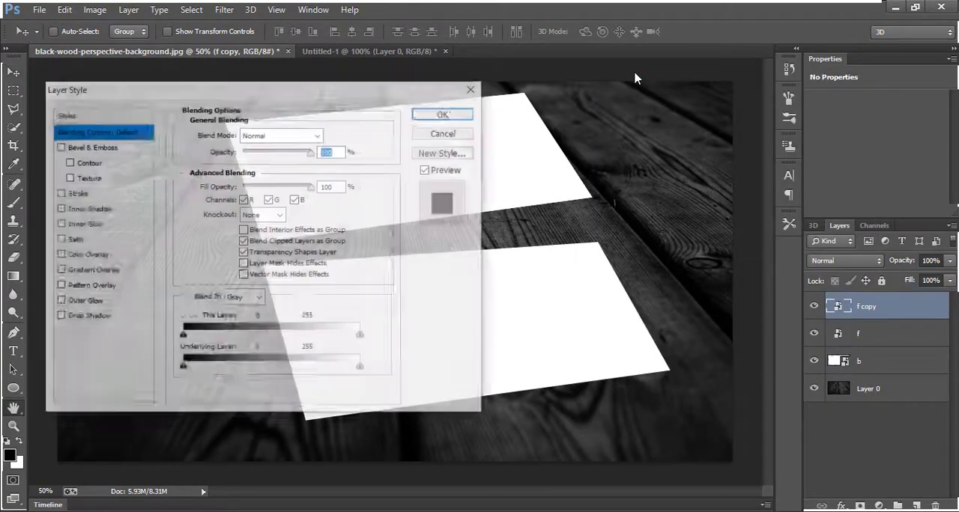
pyautogui.click(84, 319)
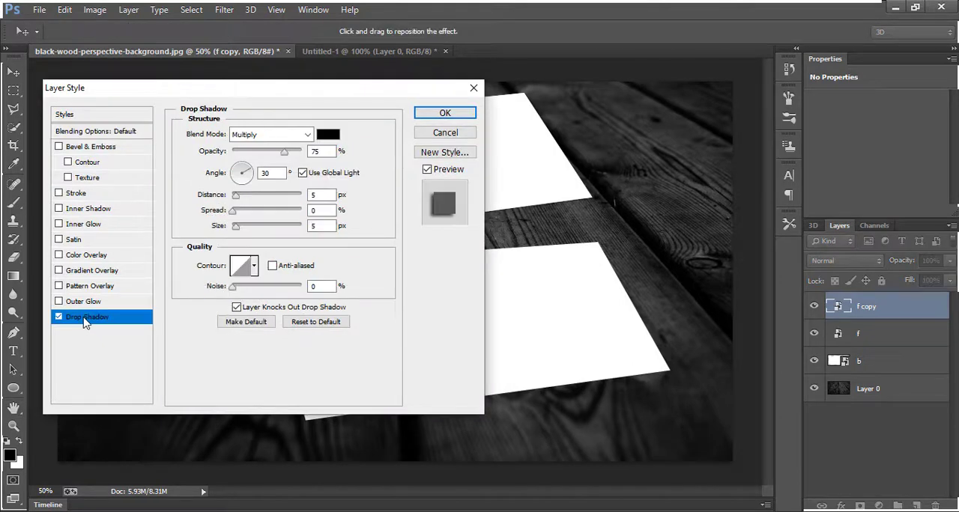
pyautogui.click(239, 171)
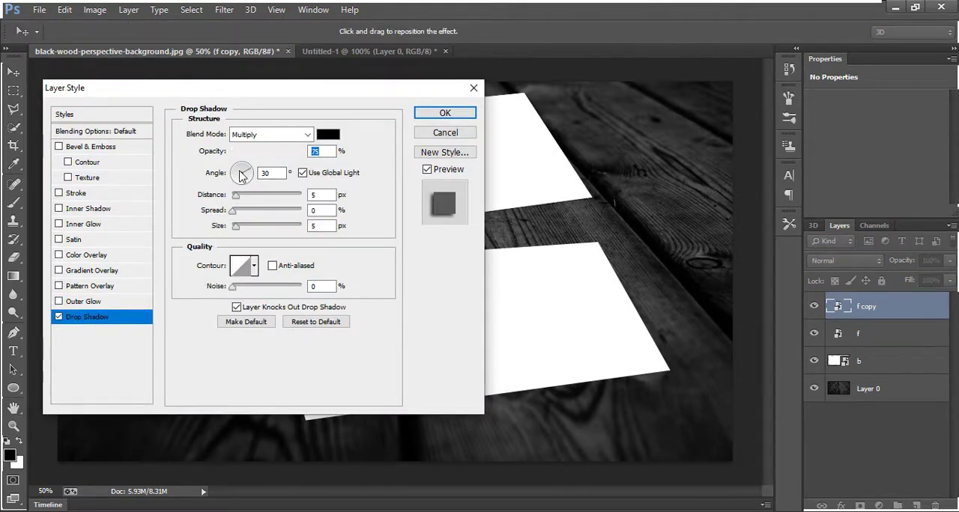
pyautogui.click(442, 112)
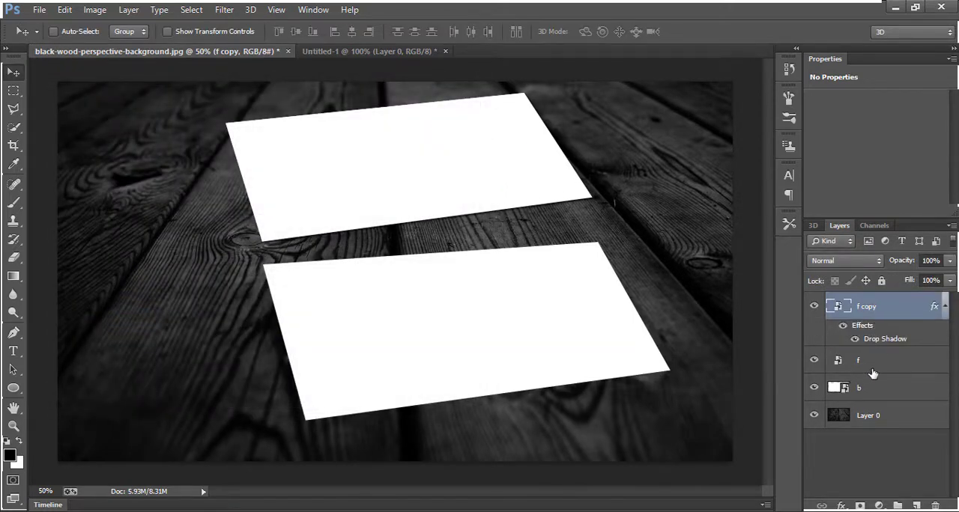
# Move layer f above its shadowed copy, duplicate that copy repeatedly to build up thickness, and group all the copies
pyautogui.moveTo(872, 373); pyautogui.dragTo(869, 307)
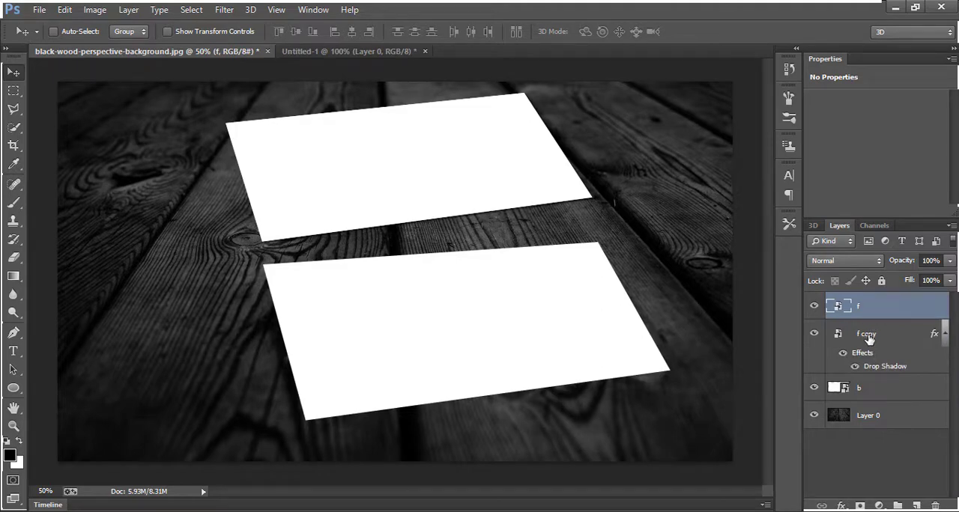
pyautogui.click(869, 339)
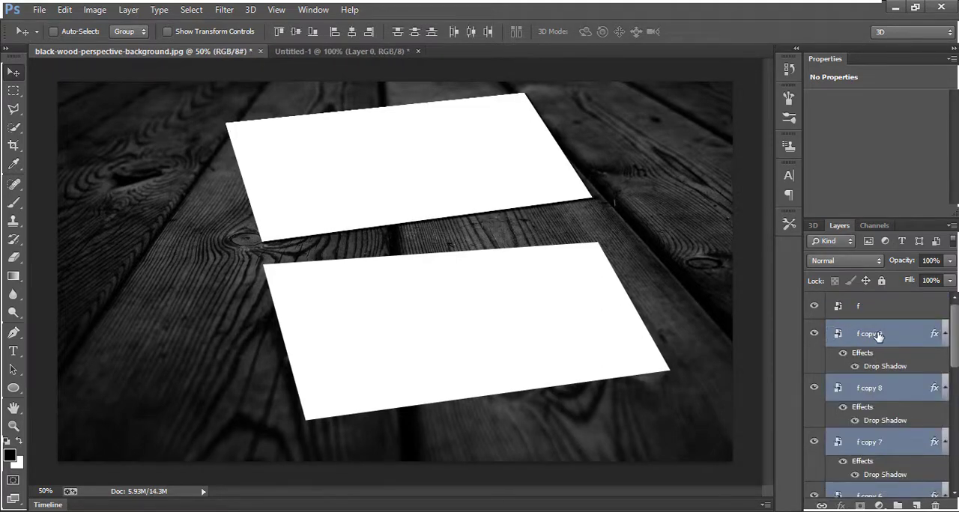
pyautogui.hotkey('ctrl', 'g')
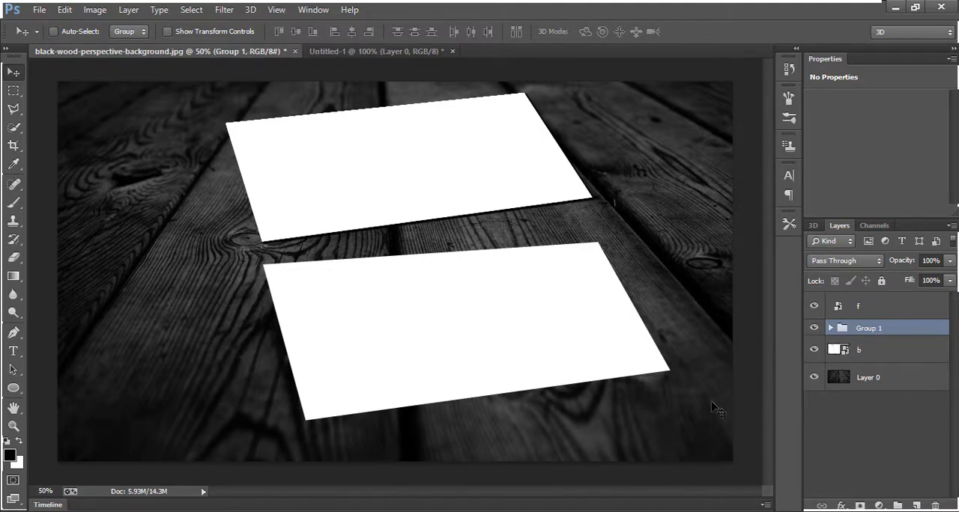
pyautogui.click(366, 52)
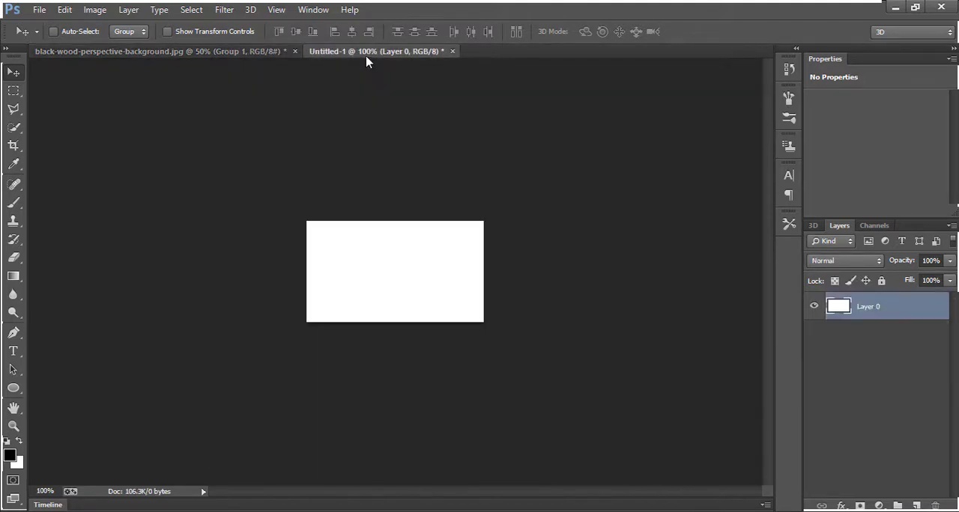
pyautogui.hotkey('ctrl', '+')
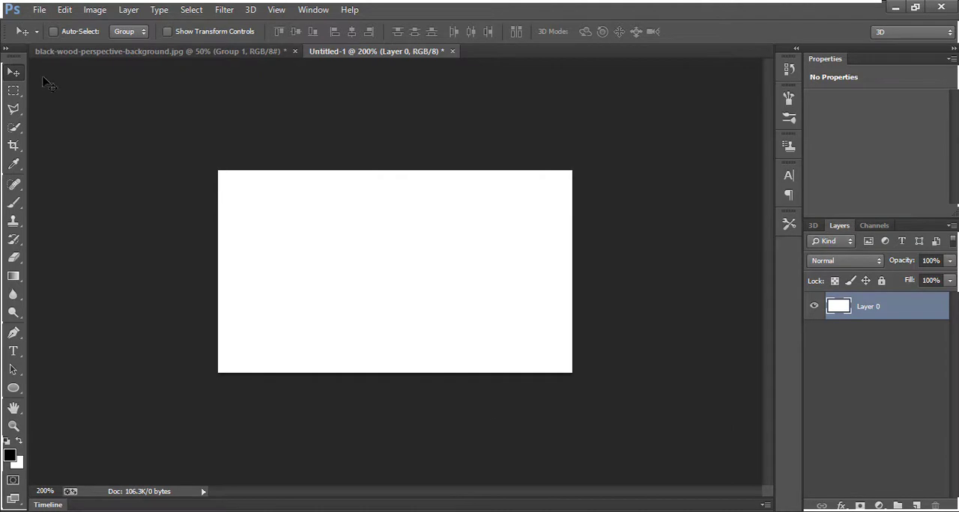
pyautogui.click(38, 12)
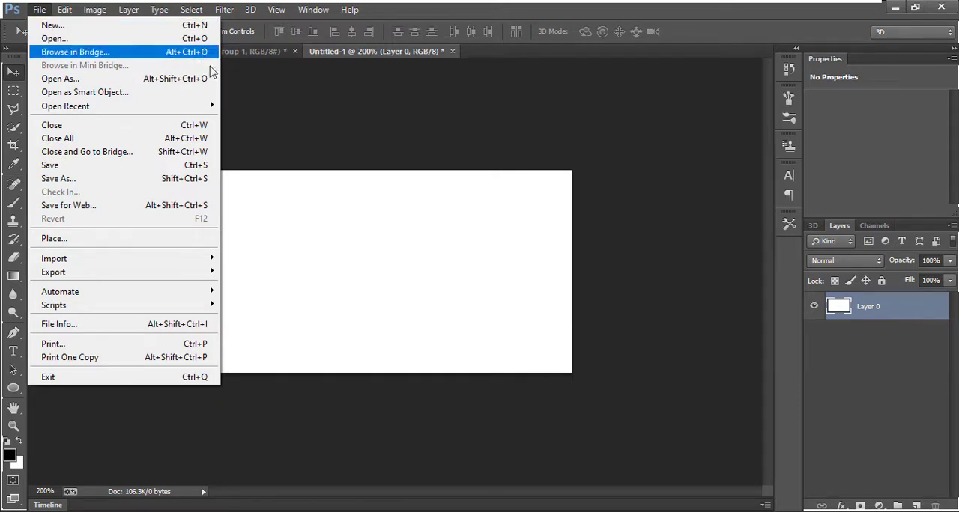
pyautogui.click(350, 171)
pyautogui.click(66, 53)
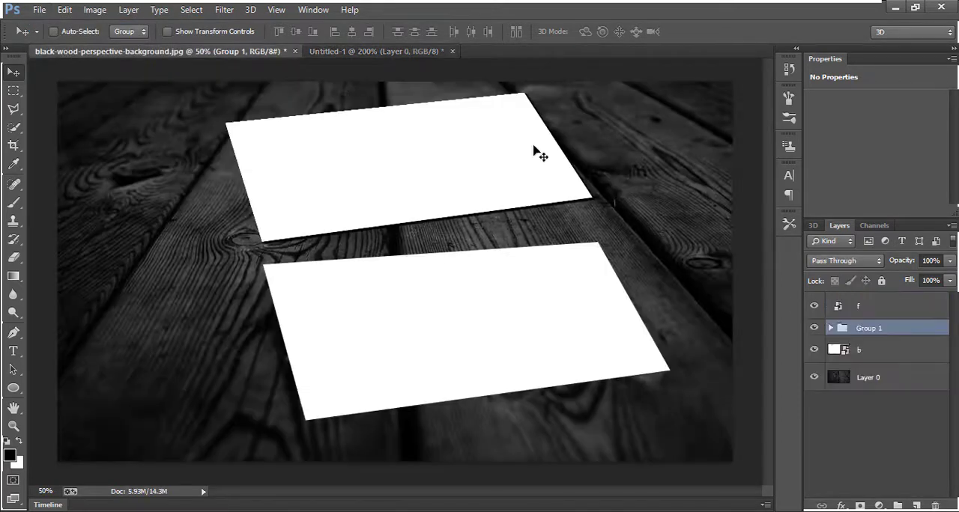
# Open the contents of smart object f for editing and close the Untitled-1 document without saving
pyautogui.doubleClick(840, 309)
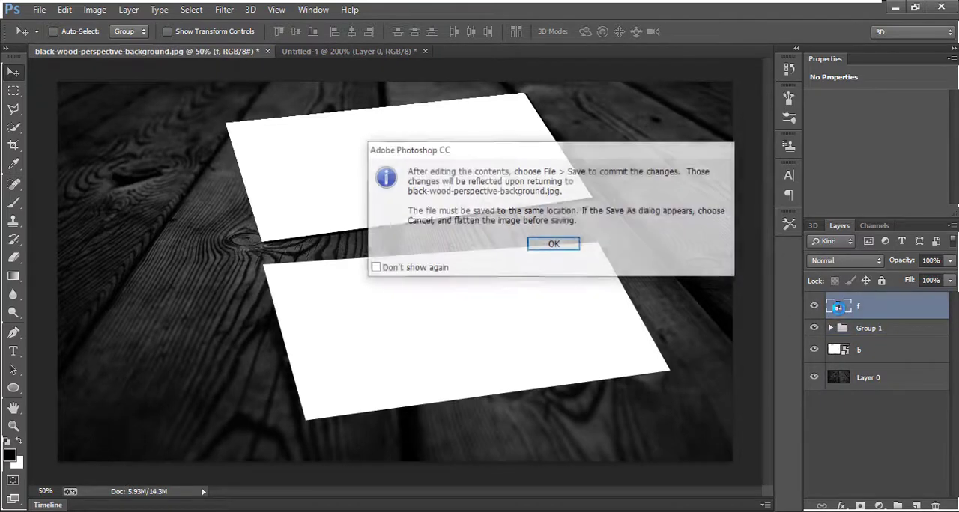
pyautogui.click(560, 252)
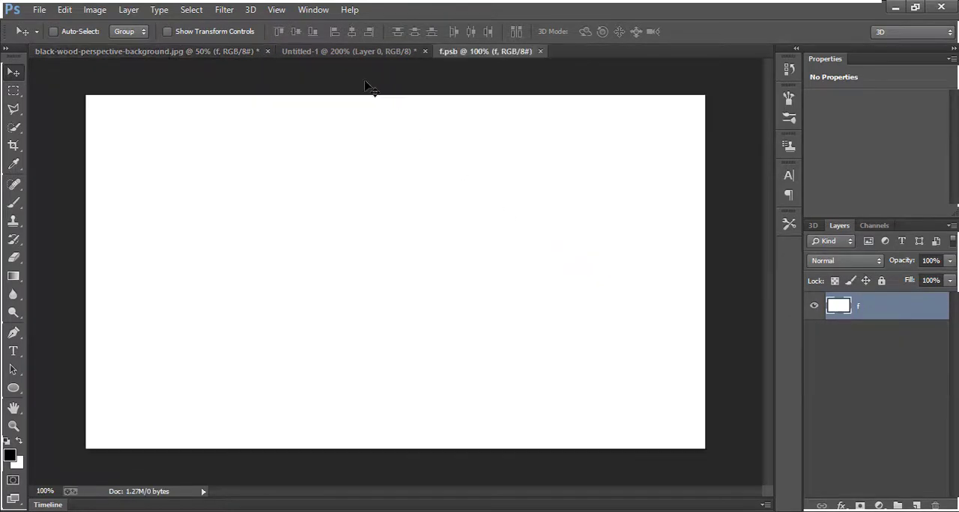
pyautogui.click(414, 55)
pyautogui.click(425, 52)
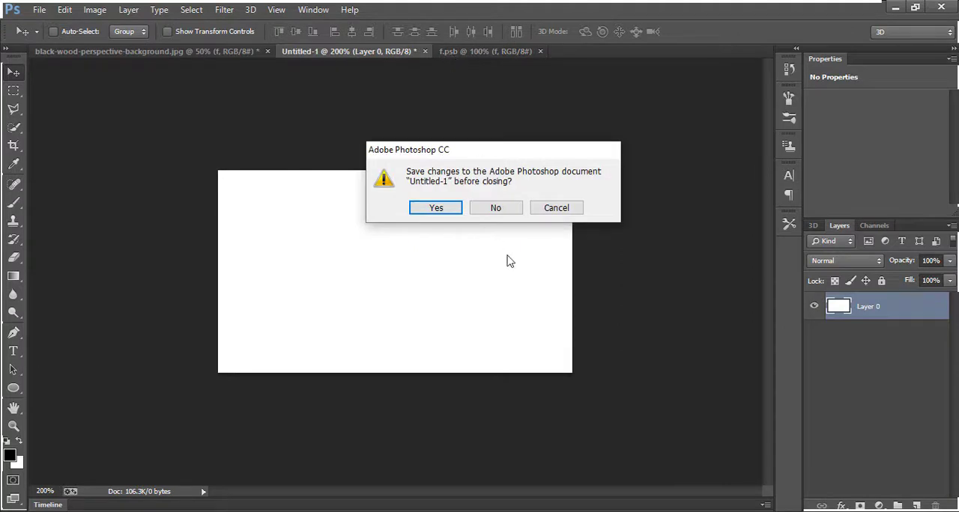
pyautogui.click(496, 209)
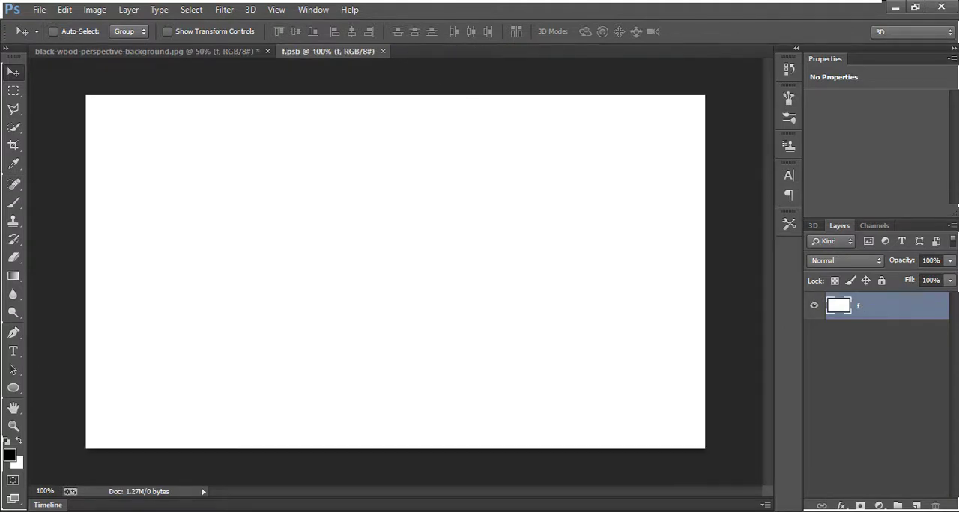
# Place the Untitled-2 heart logo image from the Downloads folder into f.psb
pyautogui.click(39, 11)
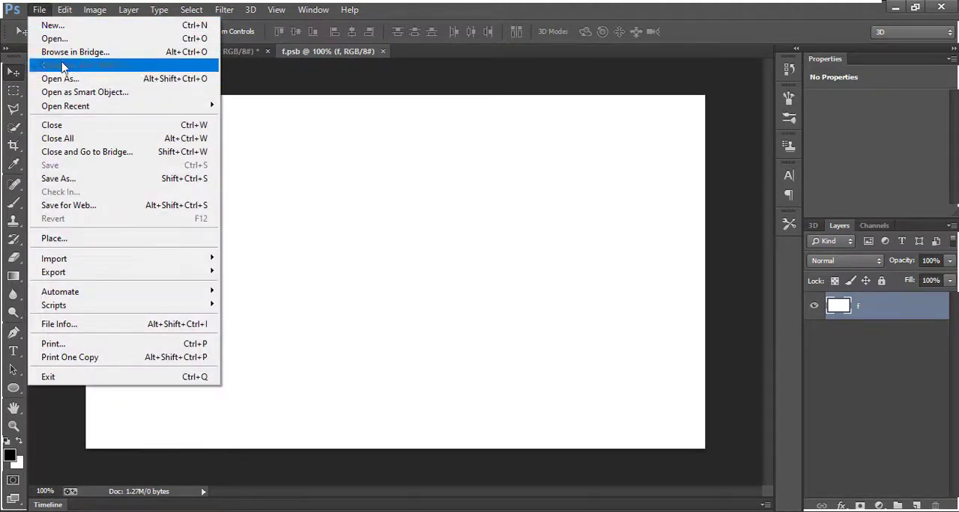
pyautogui.click(75, 245)
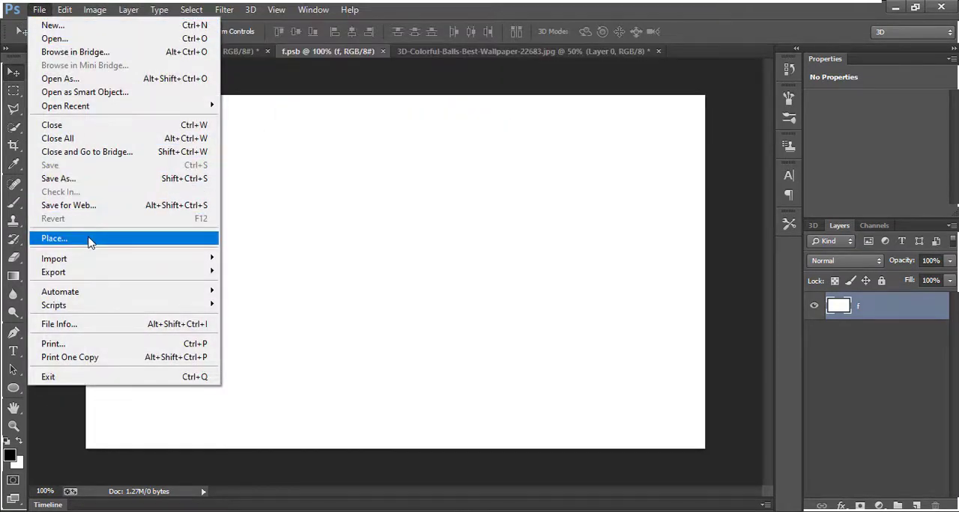
pyautogui.click(88, 239)
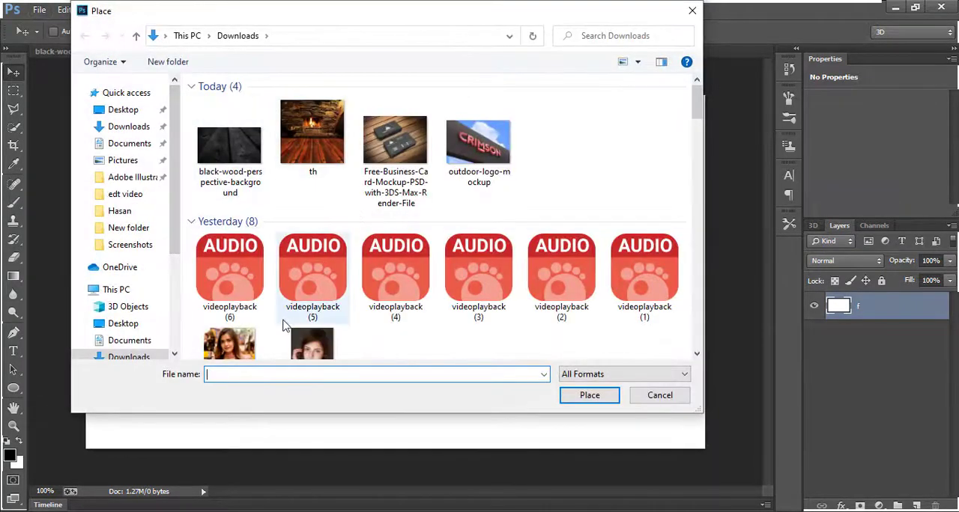
pyautogui.scroll(-15, 284, 315)
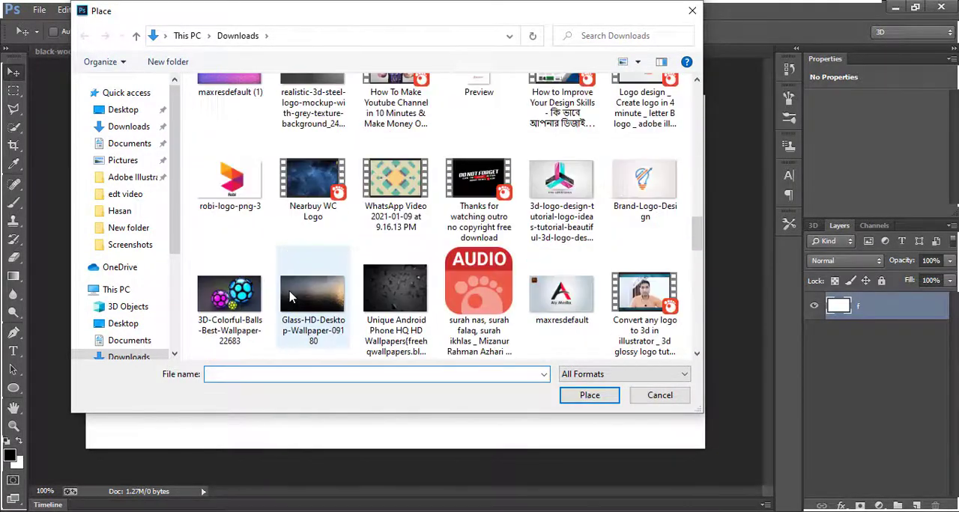
pyautogui.scroll(2, 290, 298)
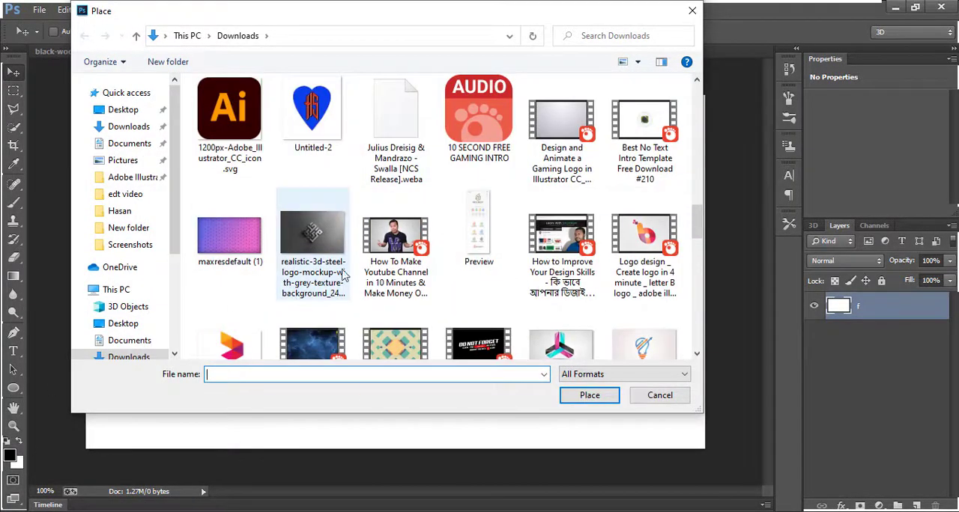
pyautogui.scroll(-2, 343, 276)
pyautogui.scroll(2, 343, 275)
pyautogui.doubleClick(333, 136)
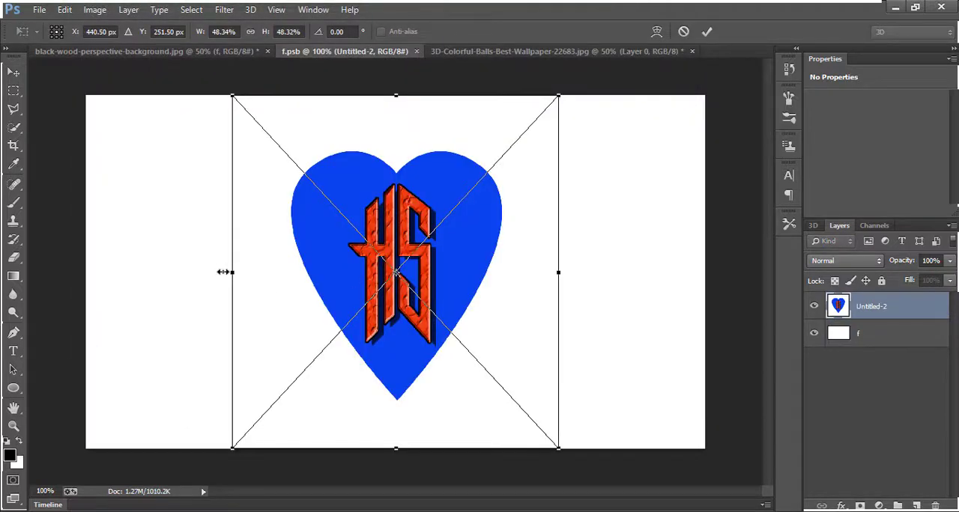
# Widen the placed heart logo on both sides to about 68.4% width, commit the placement and save f.psb
pyautogui.moveTo(225, 272); pyautogui.dragTo(153, 272)
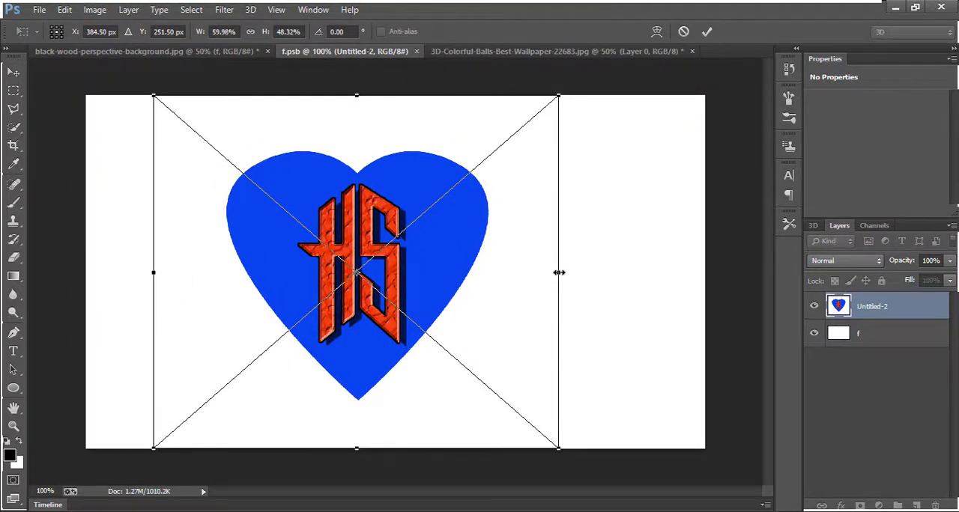
pyautogui.moveTo(559, 272); pyautogui.dragTo(615, 266)
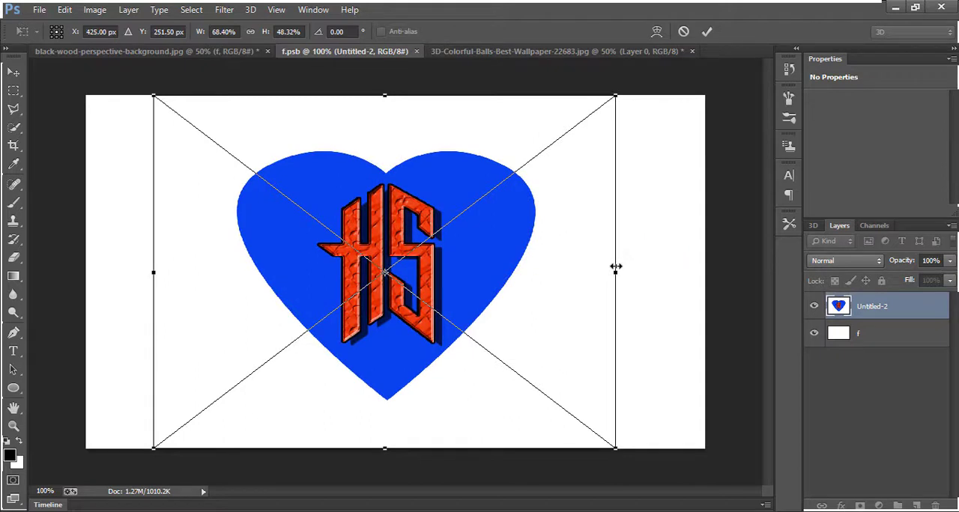
pyautogui.press('Return')
pyautogui.hotkey('ctrl', 's')
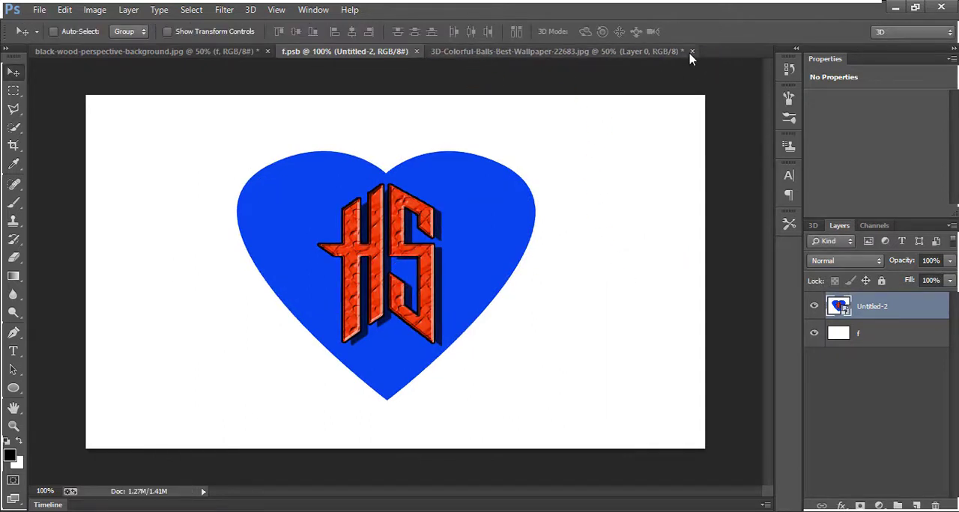
# Close the 3D-Colorful-Balls wallpaper document without saving and close f.psb to return to the mockup
pyautogui.click(692, 51)
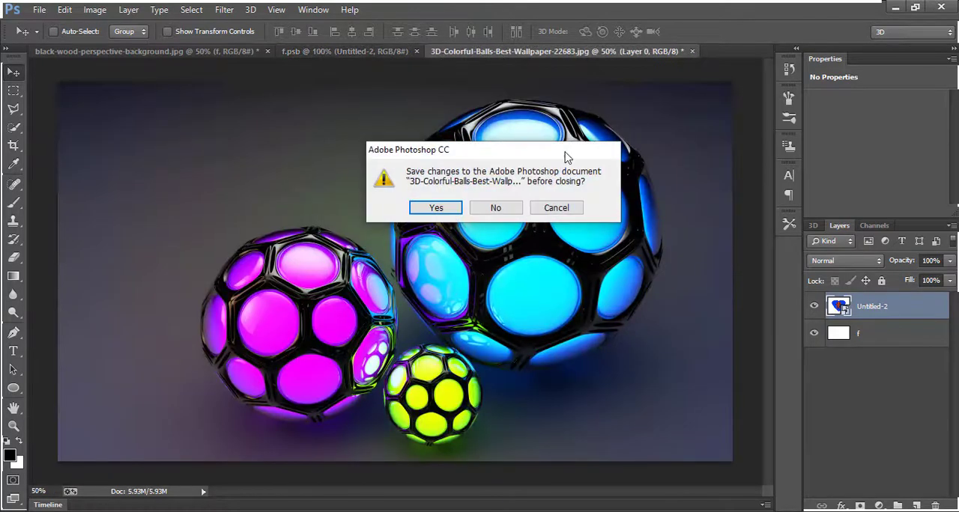
pyautogui.click(495, 208)
pyautogui.click(419, 51)
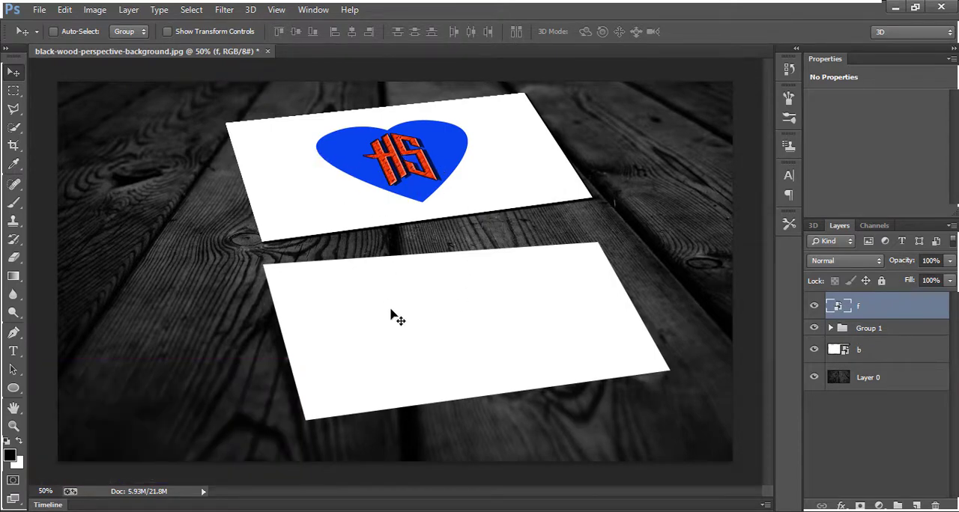
# Open the contents of smart object b for editing
pyautogui.click(862, 352)
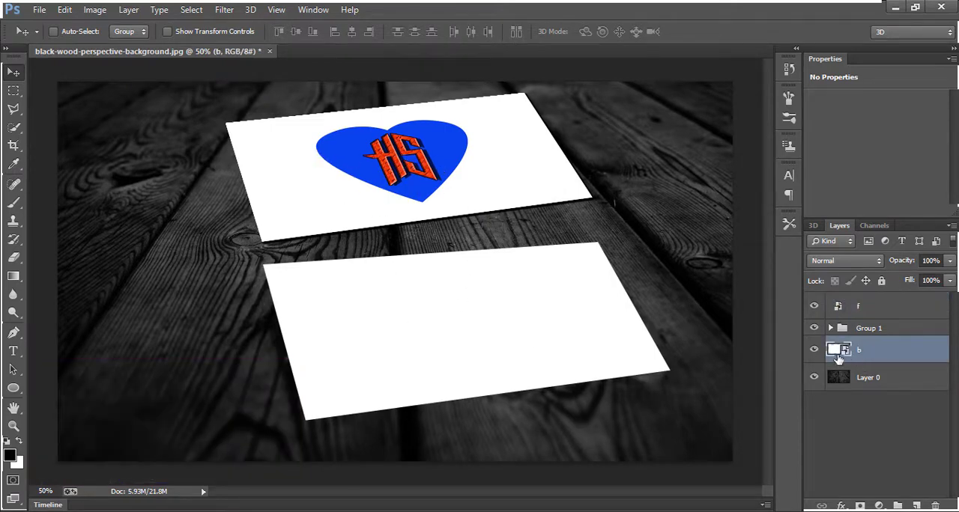
pyautogui.doubleClick(845, 353)
pyautogui.click(567, 246)
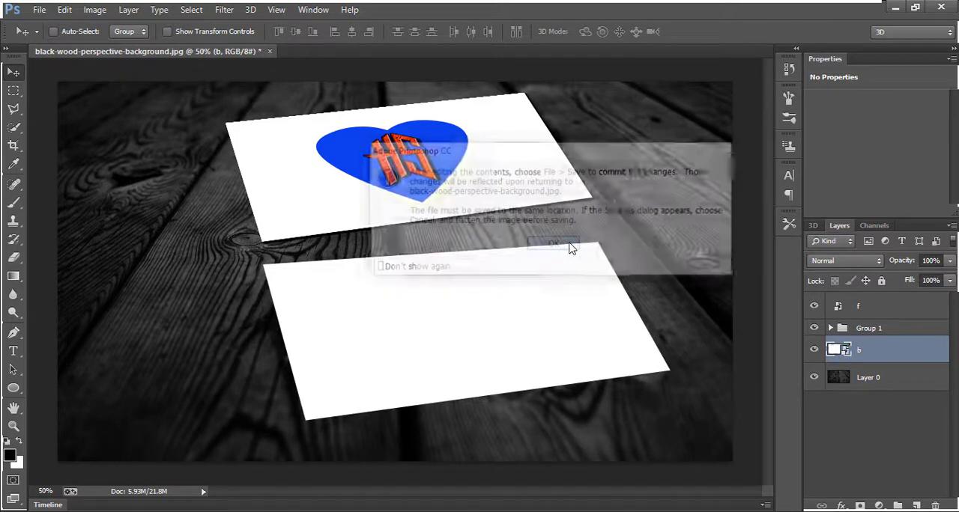
# Place the 3D-Colorful-Balls-Best-Wallpaper-22683 image from the Downloads folder into b.psb
pyautogui.click(39, 10)
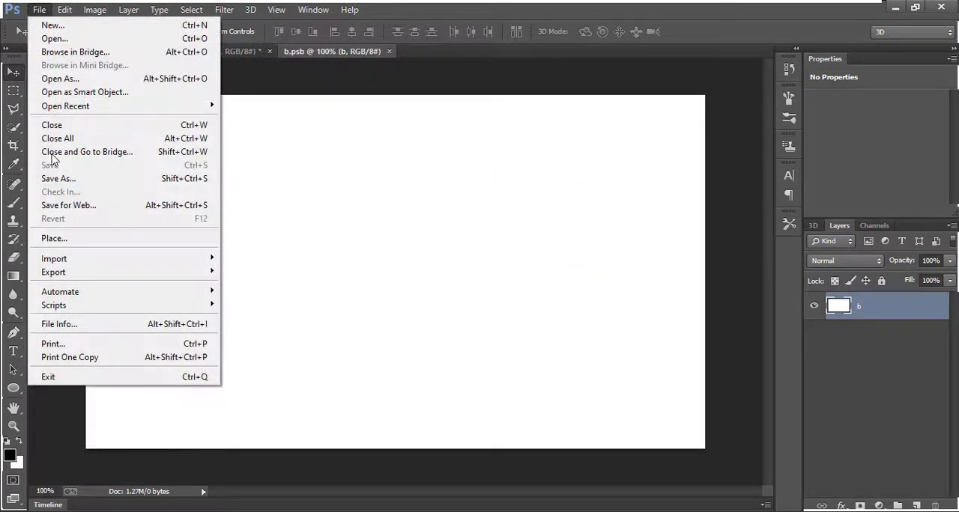
pyautogui.click(60, 243)
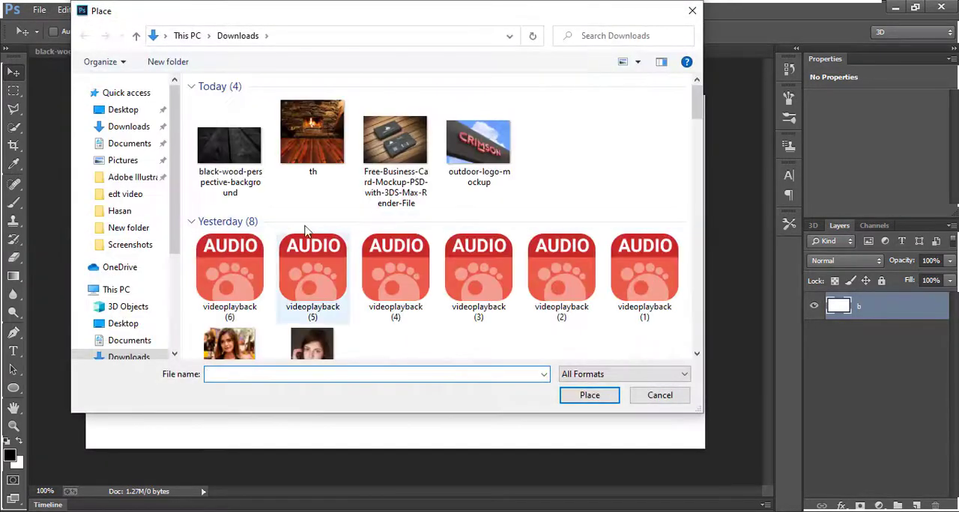
pyautogui.scroll(-8, 314, 224)
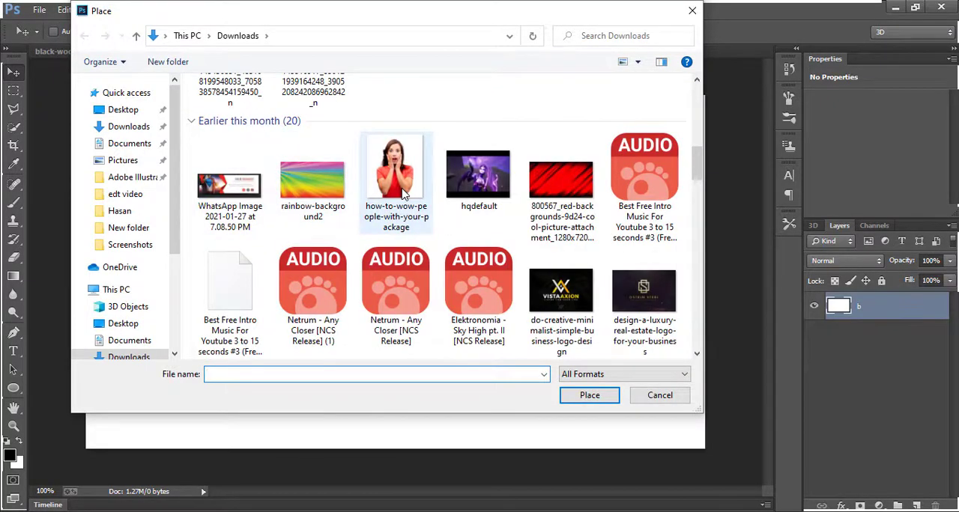
pyautogui.scroll(-10, 402, 193)
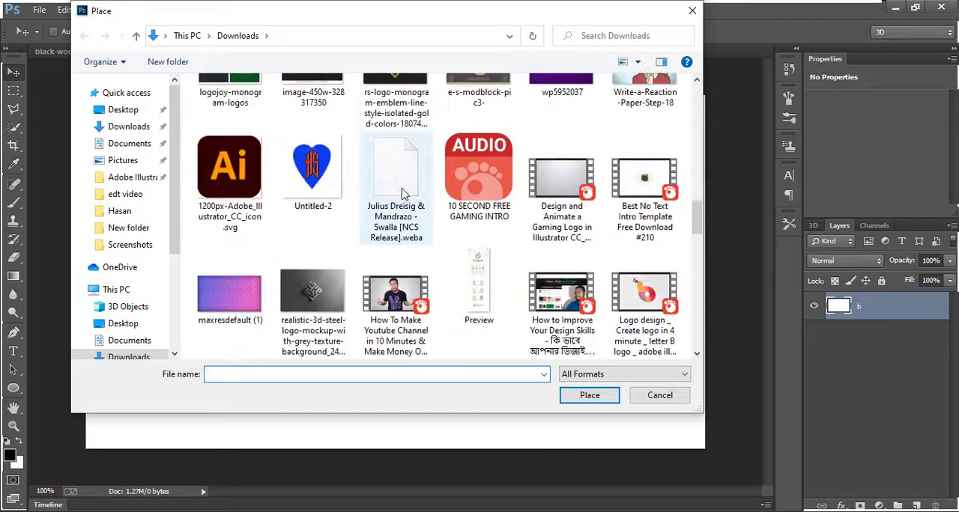
pyautogui.scroll(-3, 403, 193)
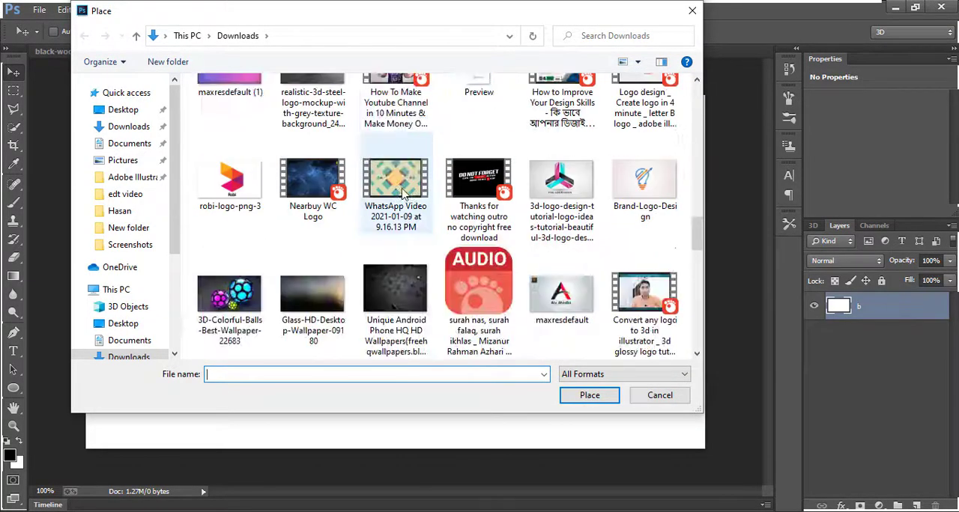
pyautogui.doubleClick(213, 306)
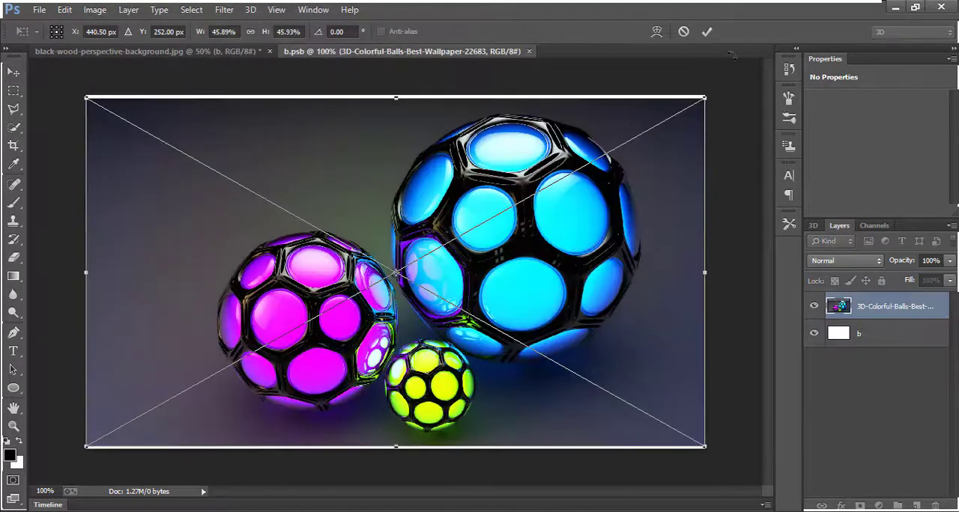
# Stretch the placed wallpaper vertically to fill the canvas at about 46.57% height, commit it, then save and close b.psb
pyautogui.moveTo(395, 97); pyautogui.dragTo(396, 95)
pyautogui.moveTo(395, 447); pyautogui.dragTo(396, 449)
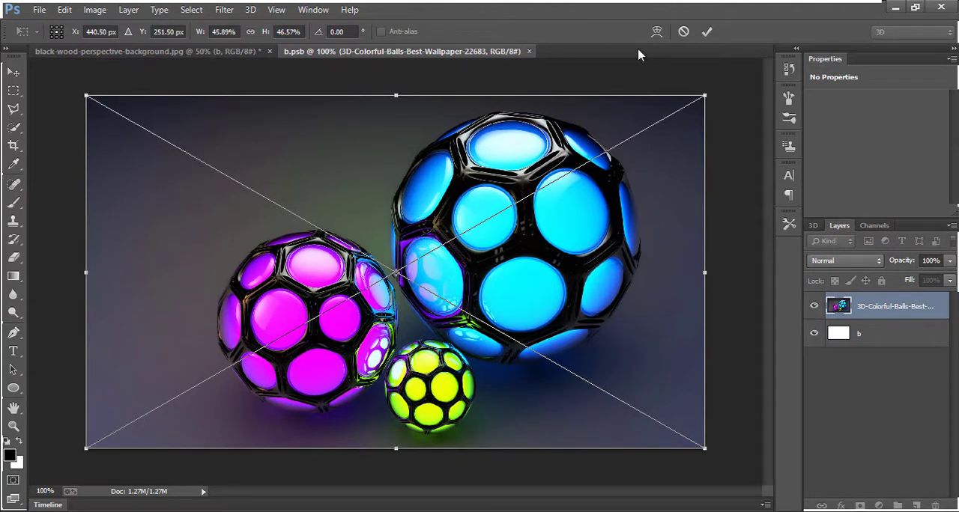
pyautogui.click(707, 32)
pyautogui.hotkey('ctrl', 's')
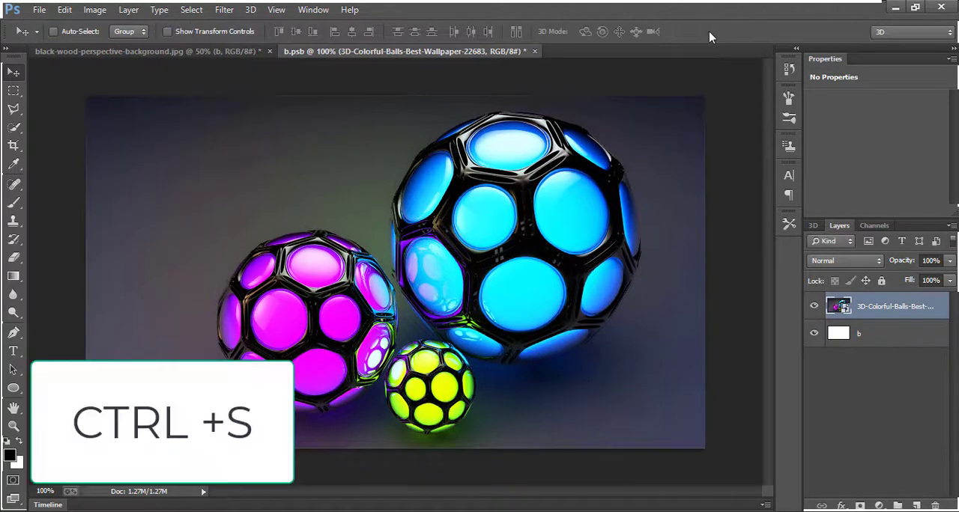
pyautogui.click(529, 52)
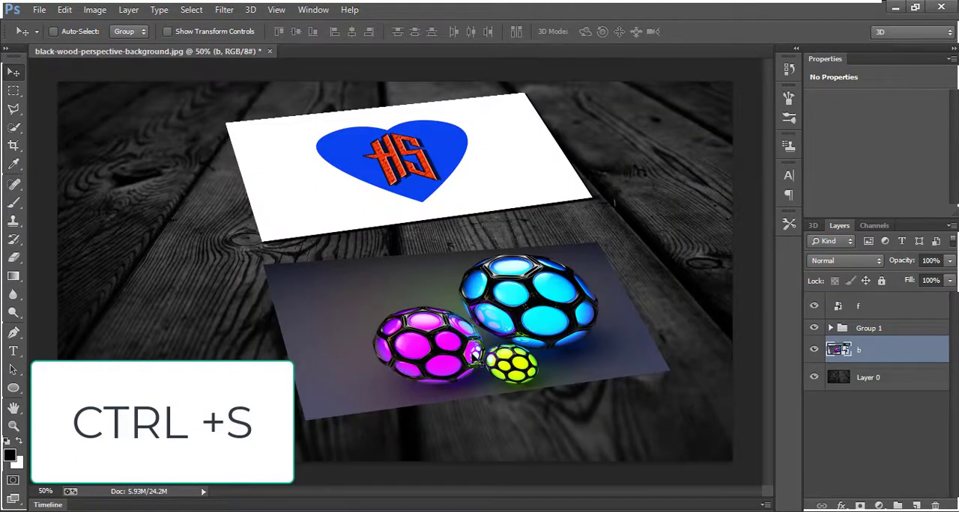
# Delete Group 1 with its shadowed copies of layer f
pyautogui.click(861, 332)
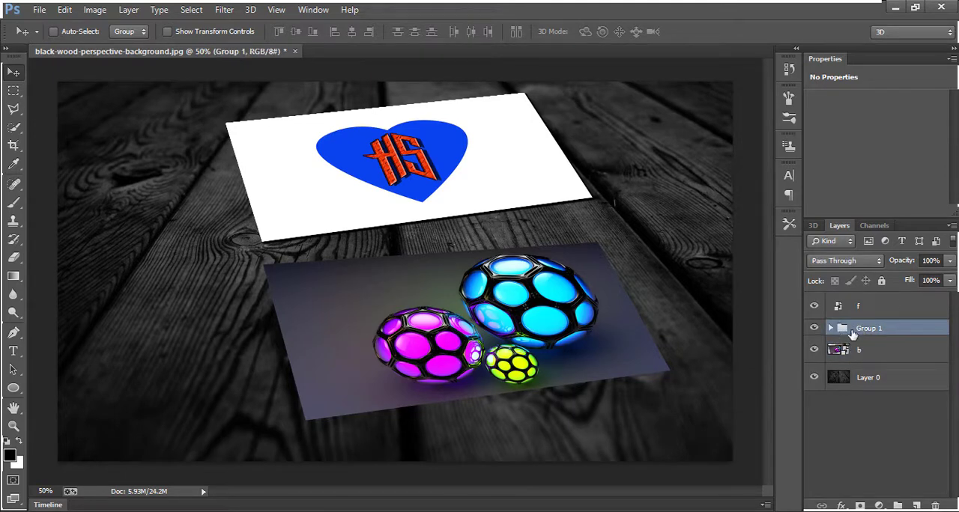
pyautogui.hotkey('ctrl', 'shift', 'g')
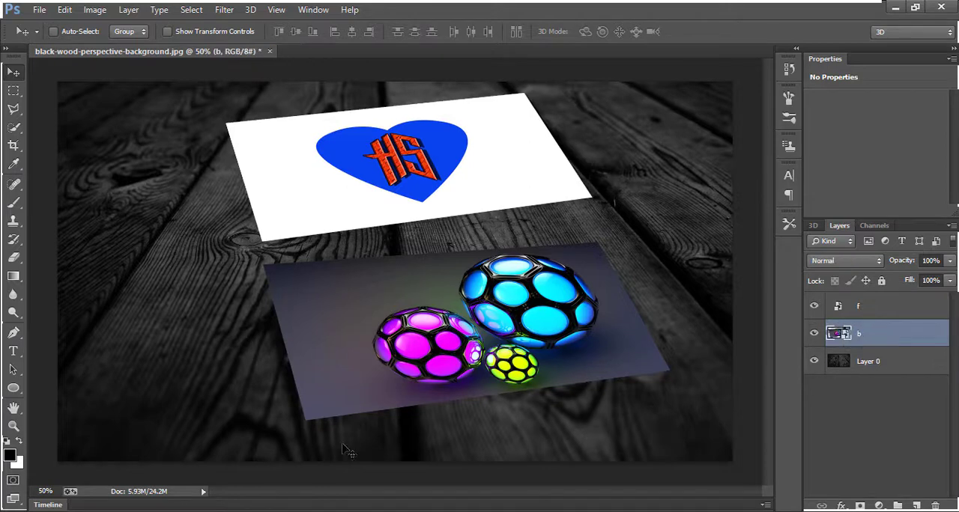
# Duplicate layer f three times
pyautogui.click(867, 316)
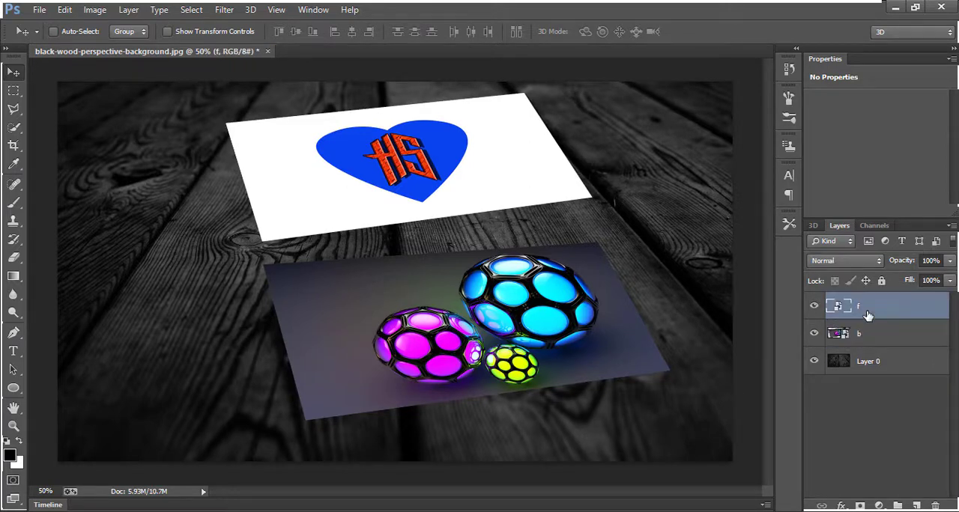
pyautogui.hotkey('ctrl', 'j')
pyautogui.hotkey('ctrl', 'j')
pyautogui.hotkey('ctrl', 'j')
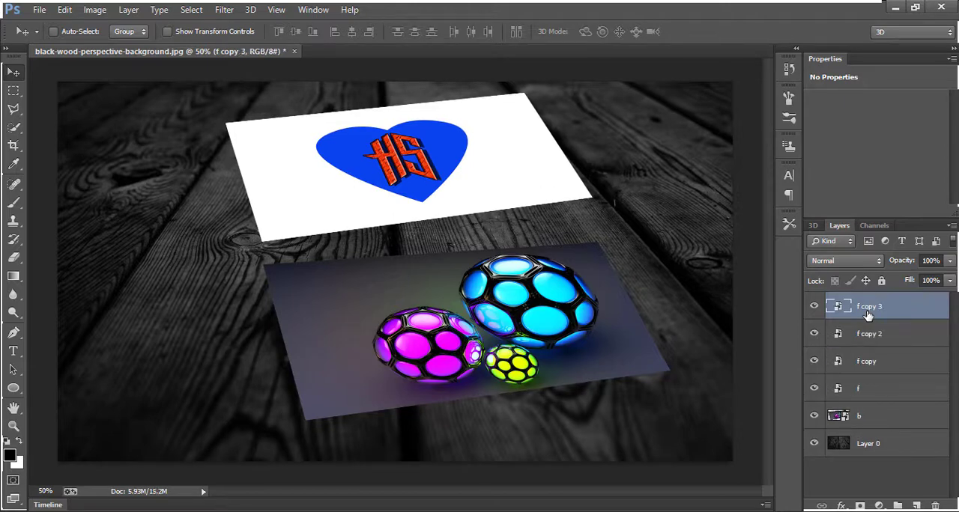
# Duplicate layer b repeatedly to try to build up a stack of copies for the lower card
pyautogui.click(875, 423)
pyautogui.hotkey('ctrl', 'j')
pyautogui.hotkey('ctrl', 'j')
pyautogui.hotkey('ctrl', 'j')
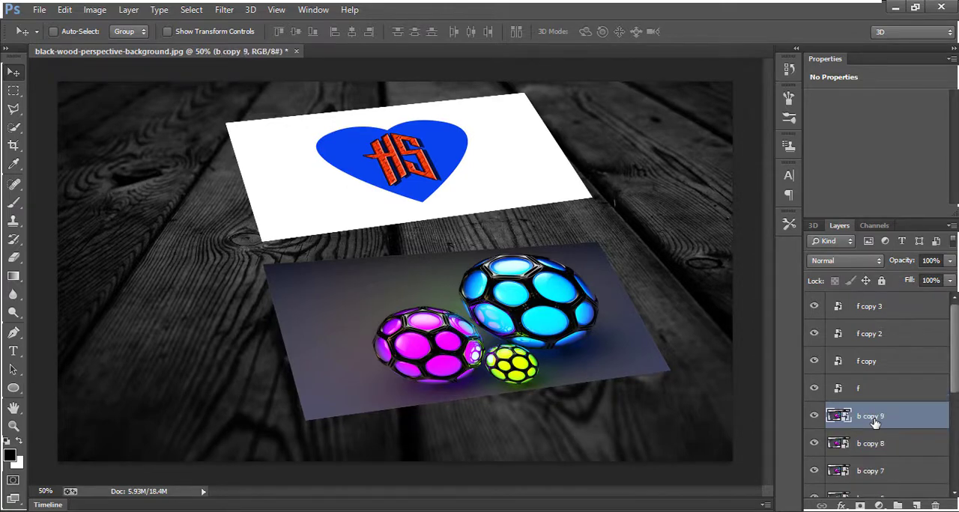
pyautogui.hotkey('ctrl', 'j')
pyautogui.hotkey('ctrl', 'j')
pyautogui.moveTo(398, 357)
pyautogui.mouseDown()
pyautogui.moveTo(436, 352)
pyautogui.moveTo(408, 346)
pyautogui.moveTo(387, 363)
pyautogui.mouseUp()
# Delete all the copies of layer b, keeping only the original
pyautogui.press('Delete')
pyautogui.press('Delete')
pyautogui.press('Delete')
pyautogui.press('Delete')
pyautogui.press('Delete')
pyautogui.press('Delete')
pyautogui.press('Delete')
pyautogui.press('Delete')
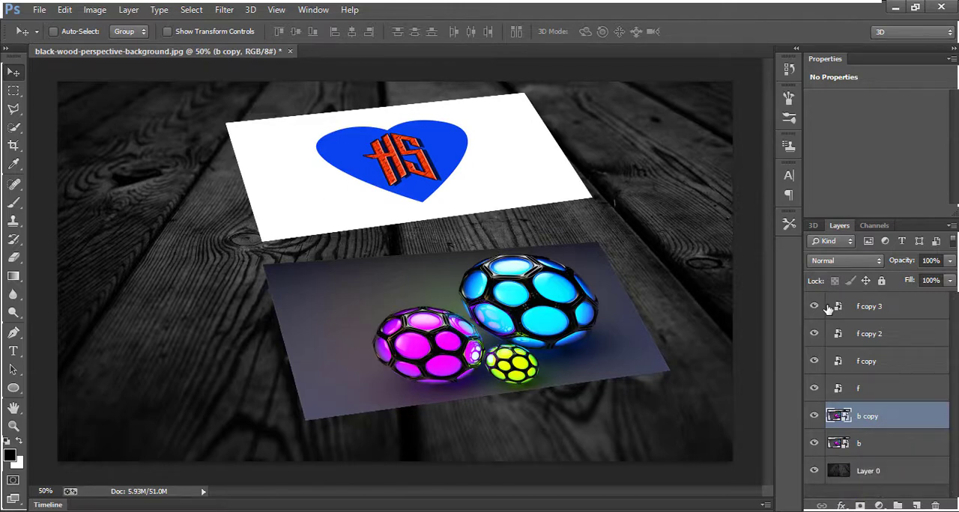
pyautogui.press('Delete')
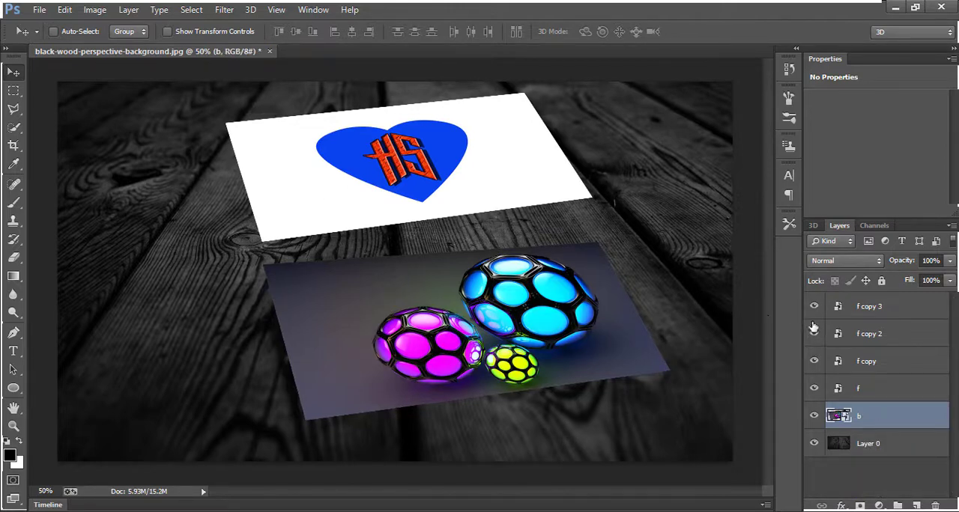
# Delete the three copies of layer f, keeping only the original, and deselect all layers
pyautogui.click(848, 337)
pyautogui.press('Delete')
pyautogui.click(867, 315)
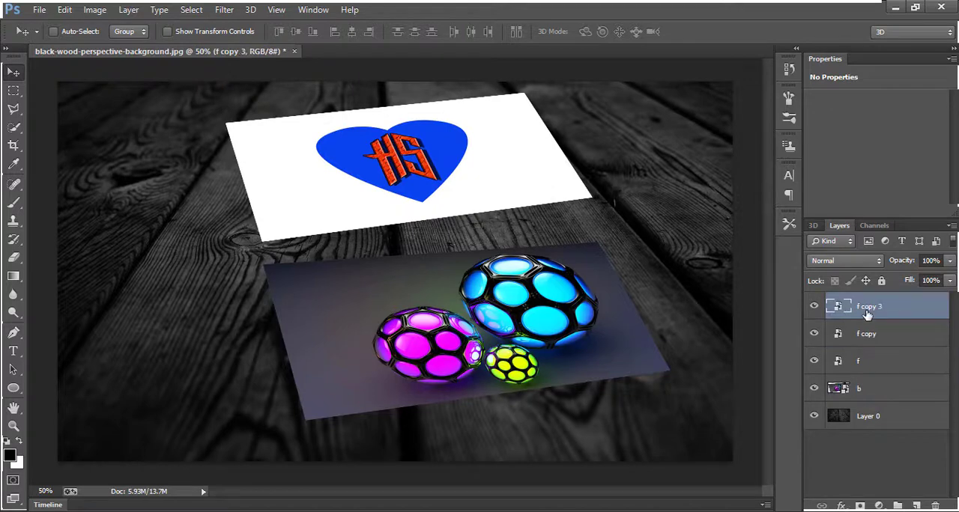
pyautogui.press('Delete')
pyautogui.press('Delete')
pyautogui.click(867, 408)
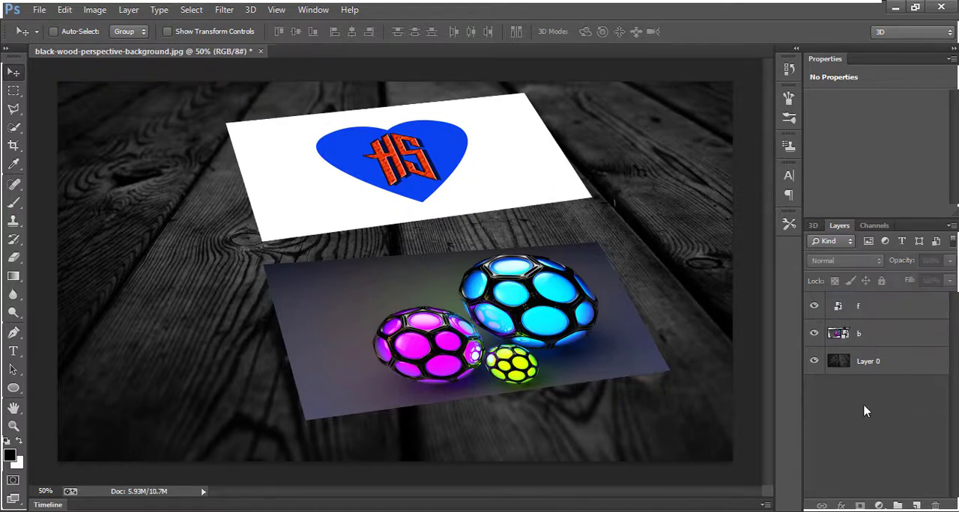